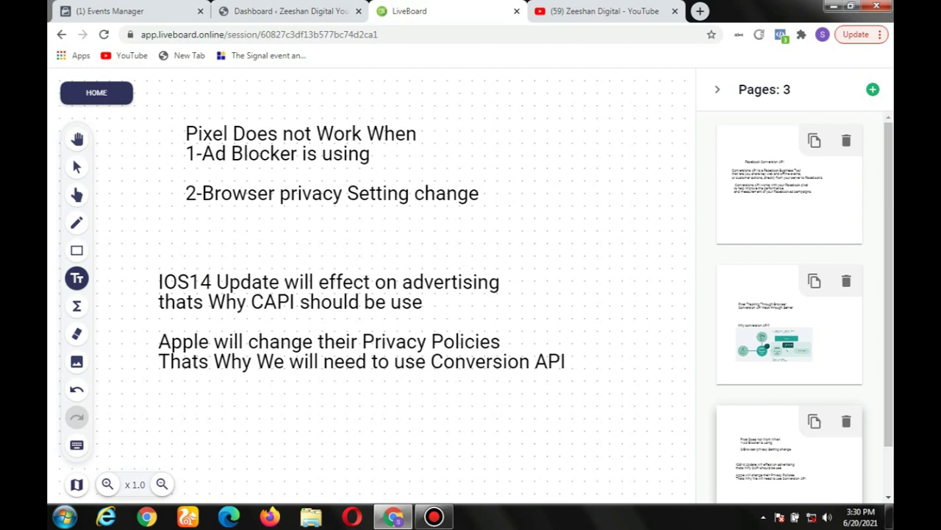
Browse the YouTube channel's uploaded Facebook marketing videos and review the LiveBoard notes on why the Conversion API is needed
click(625, 12)
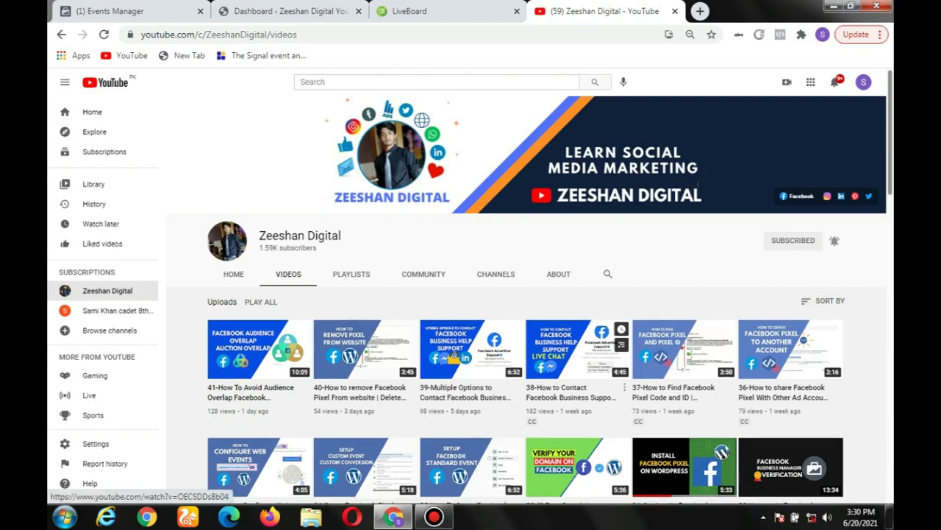
scroll(745, 152, down, 7)
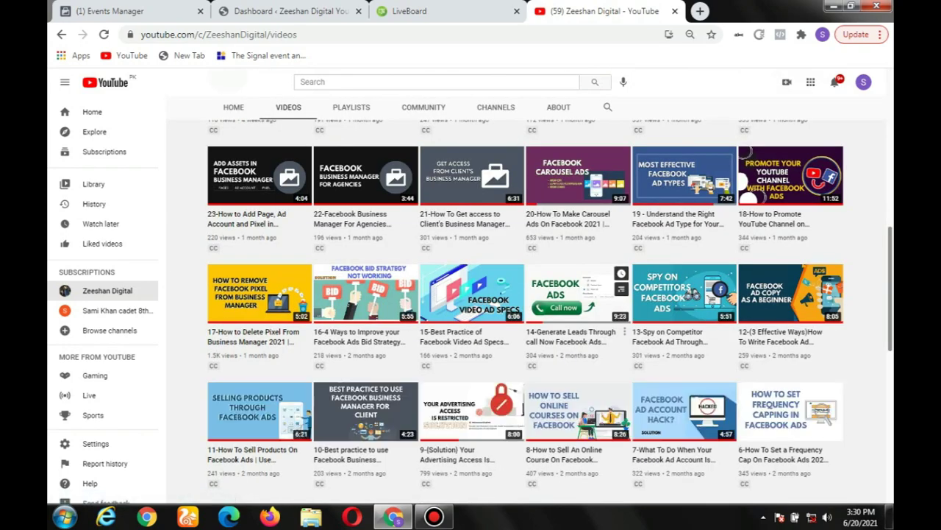
scroll(744, 151, down, 5)
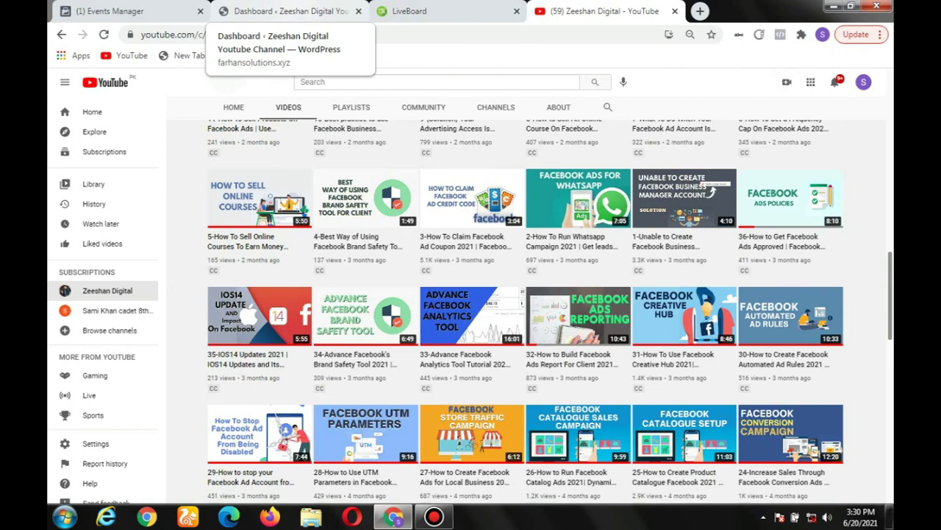
click(408, 11)
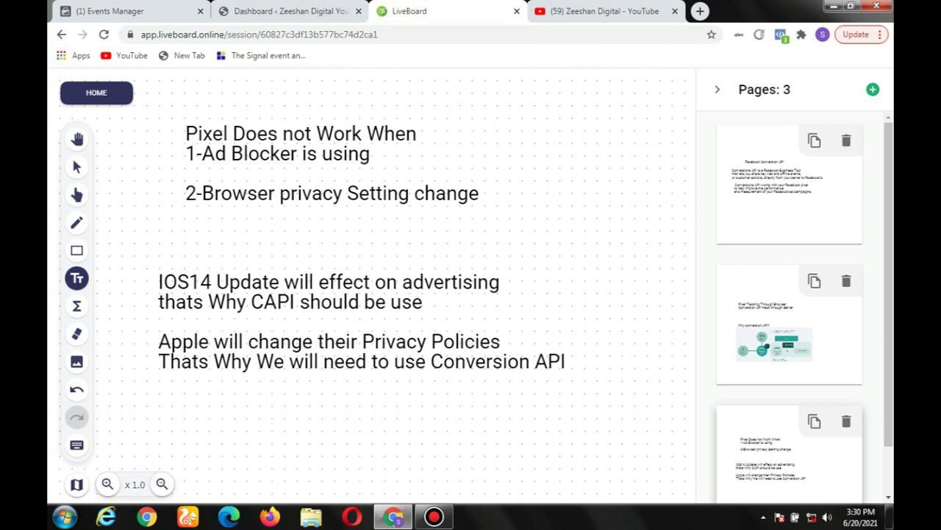
scroll(567, 339, up, 2)
scroll(567, 339, down, 2)
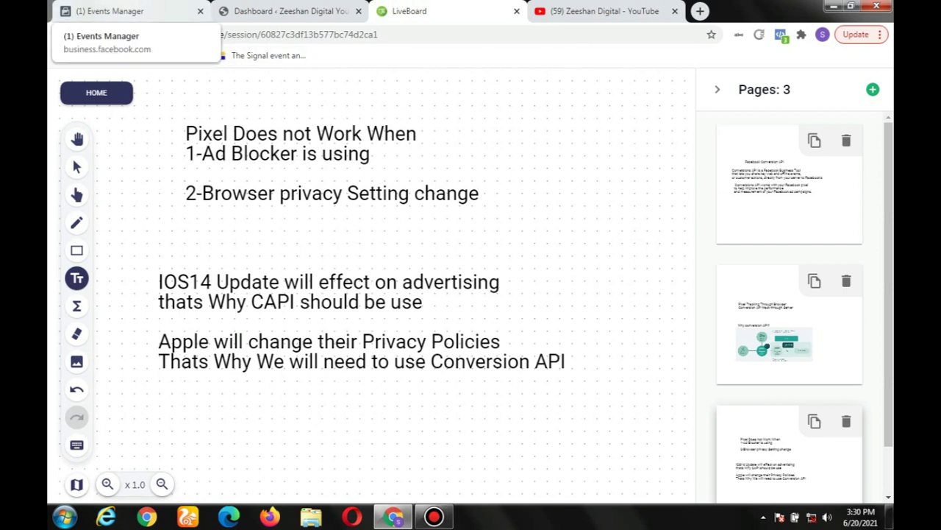
click(110, 11)
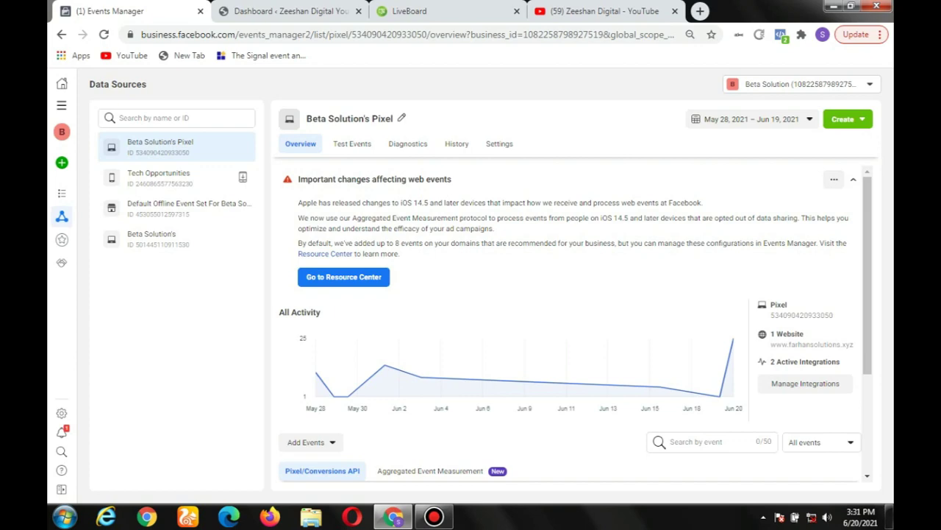
click(603, 11)
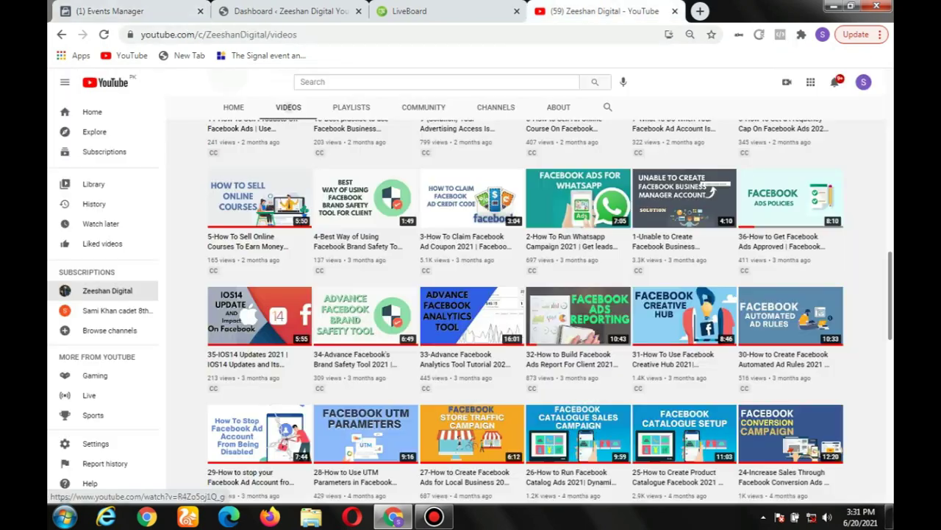
scroll(454, 360, up, 15)
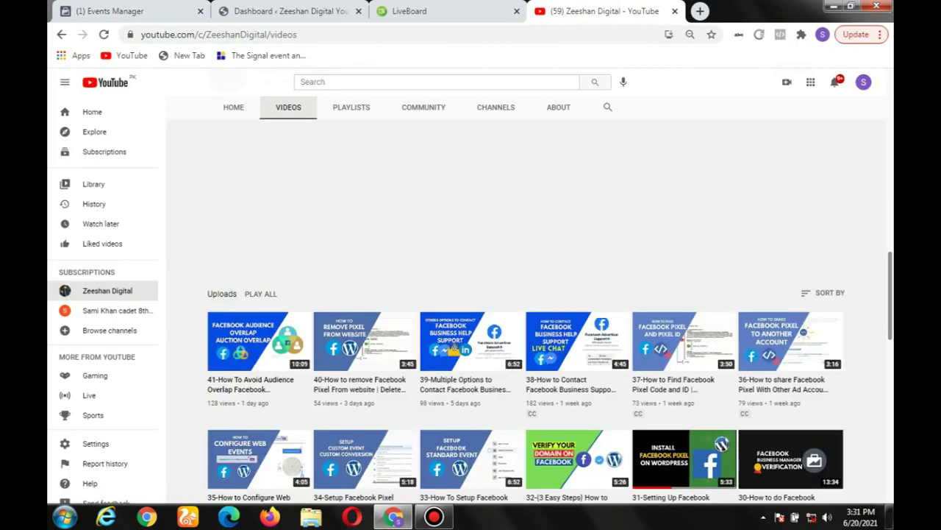
scroll(515, 346, down, 3)
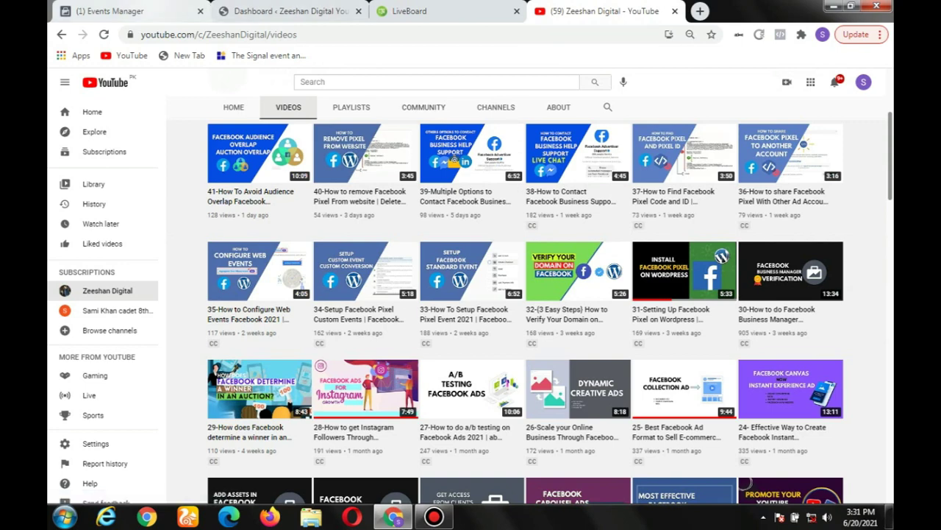
click(117, 11)
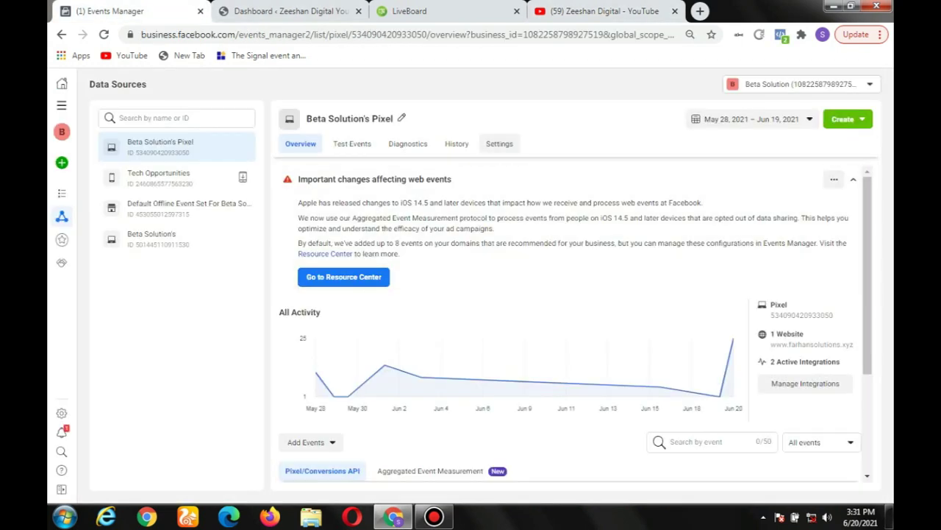
click(499, 143)
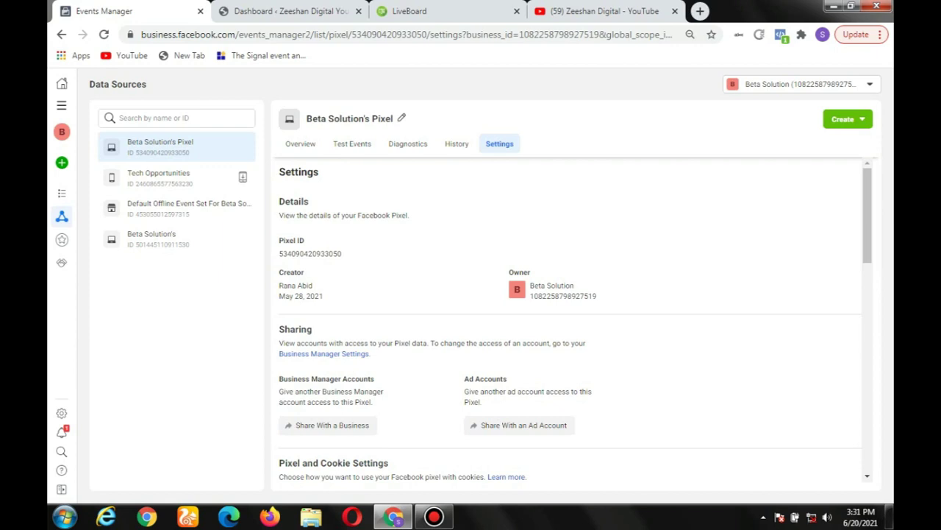
scroll(570, 320, down, 6)
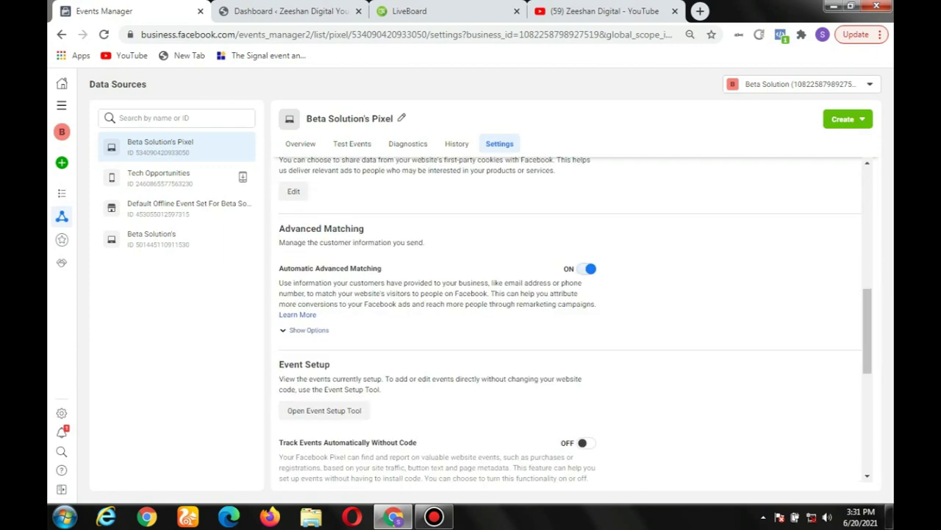
scroll(575, 319, down, 4)
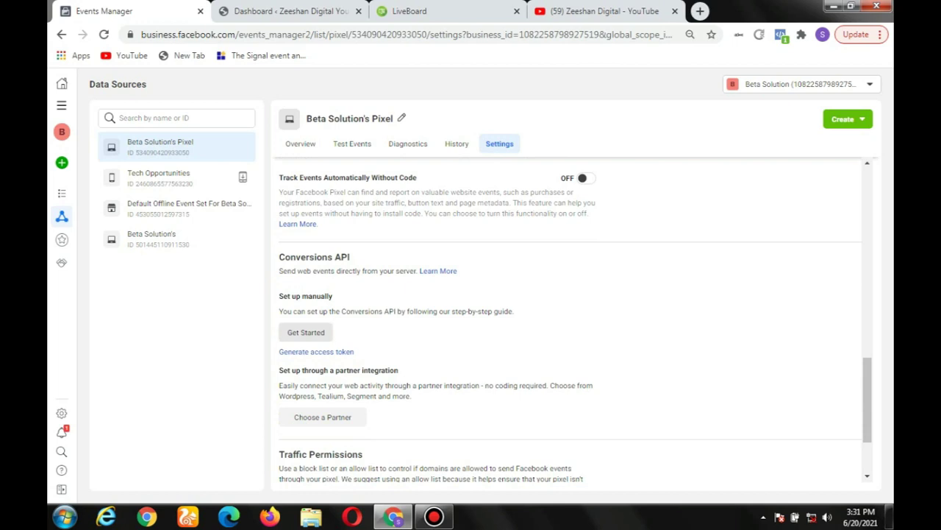
click(305, 332)
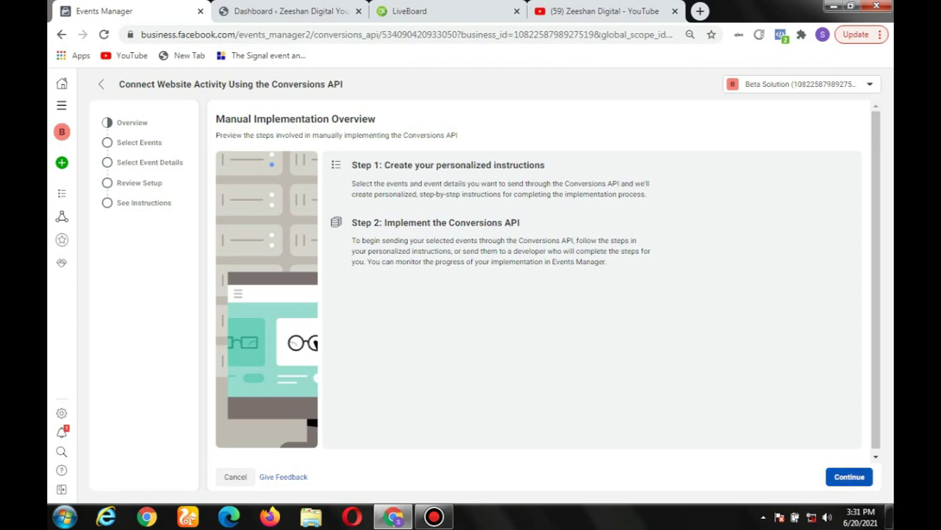
click(849, 477)
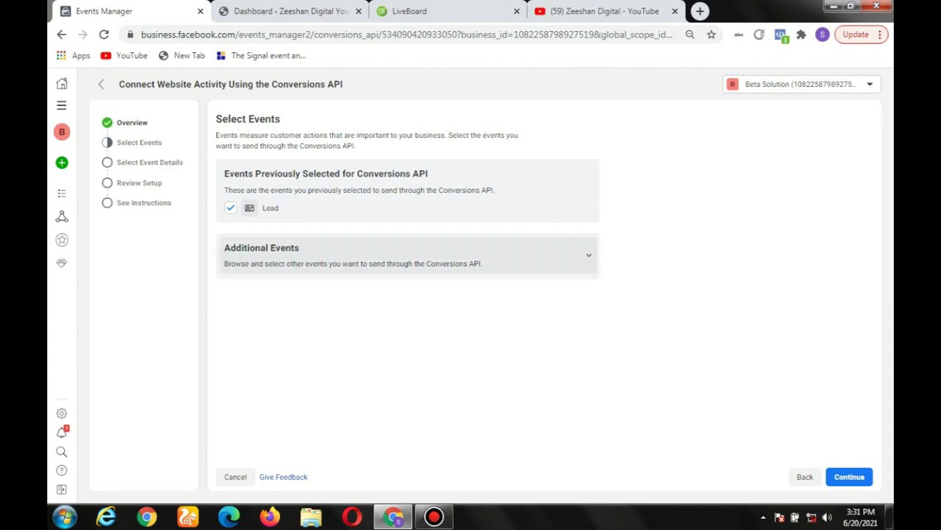
Add the Complete Registration event from the Real Estate category of additional events and continue to the event details
click(408, 254)
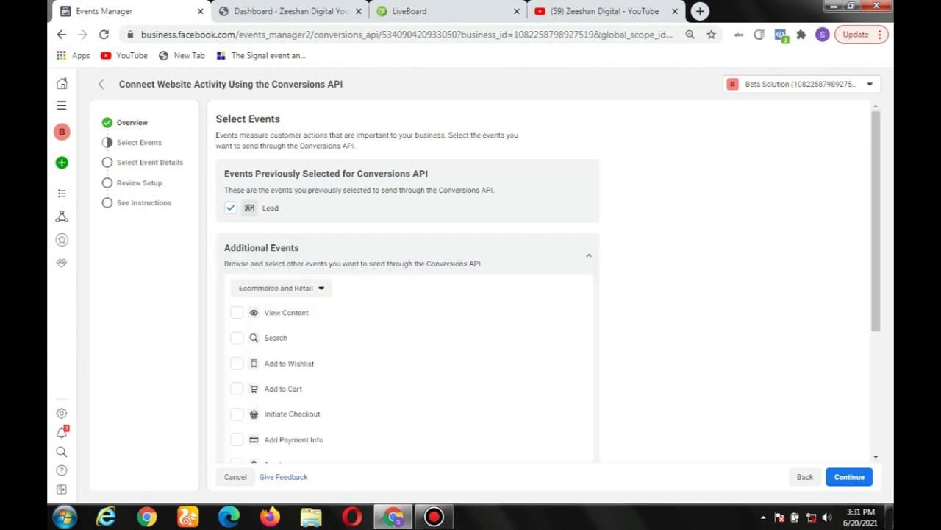
scroll(408, 294, down, 2)
scroll(280, 170, down, 1)
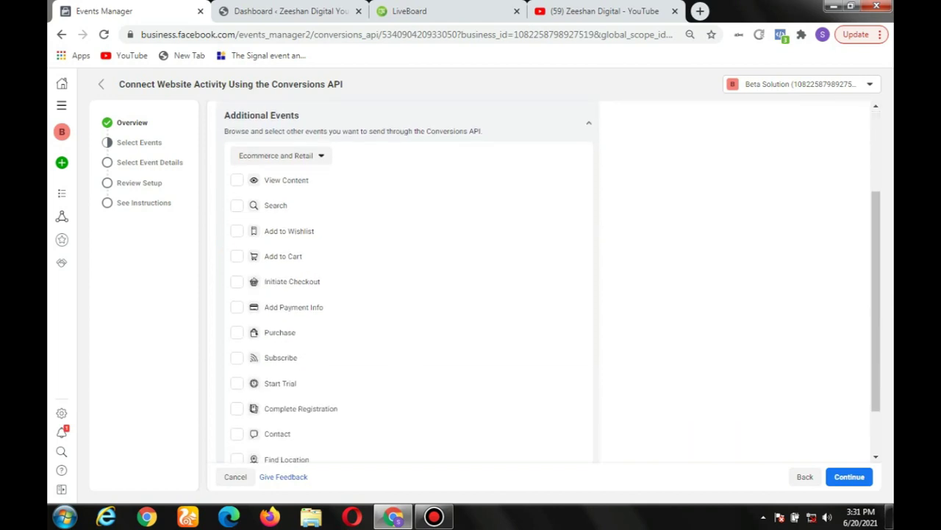
click(280, 155)
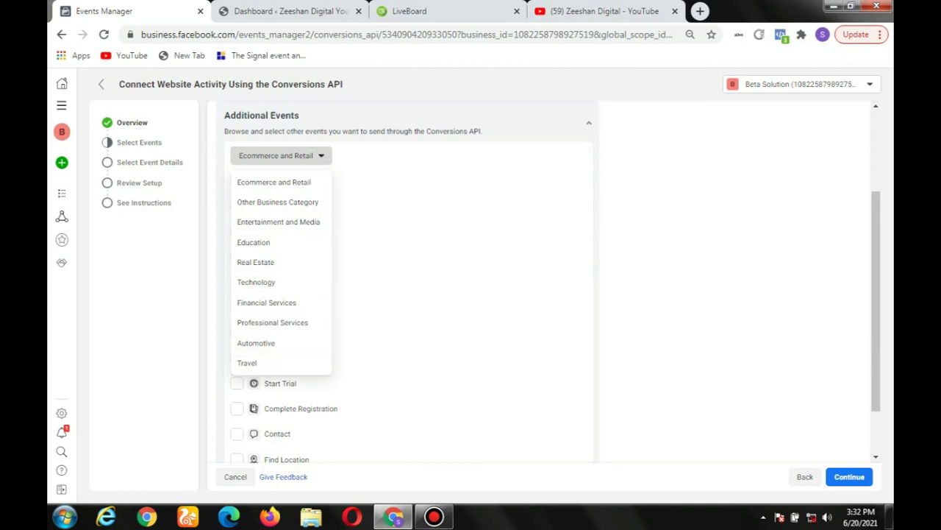
click(255, 261)
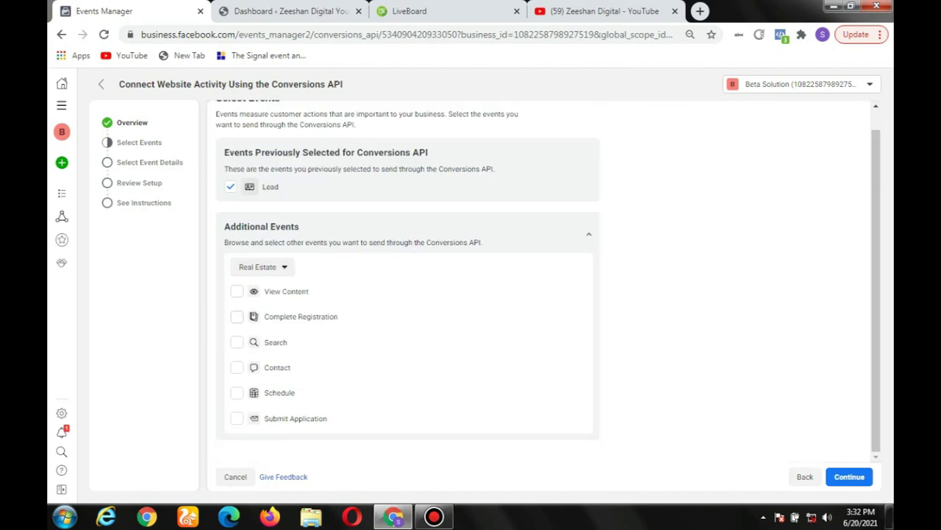
click(237, 316)
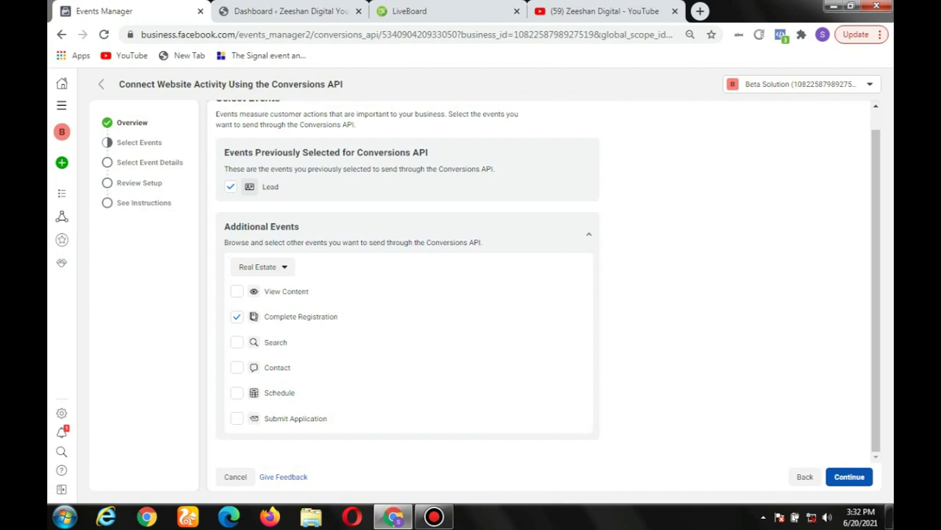
click(850, 477)
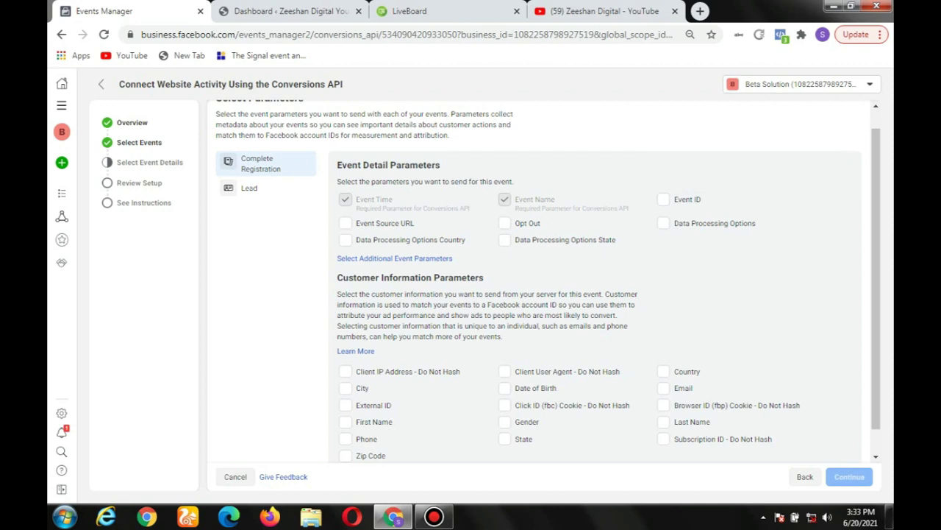
Include Event ID and Event Source URL in the event detail parameters for Complete Registration
scroll(663, 173, down, 1)
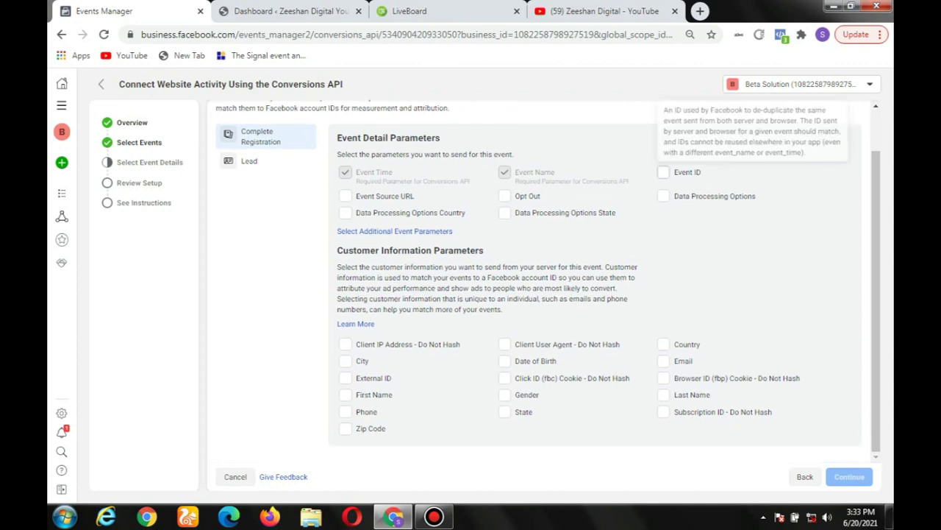
click(663, 172)
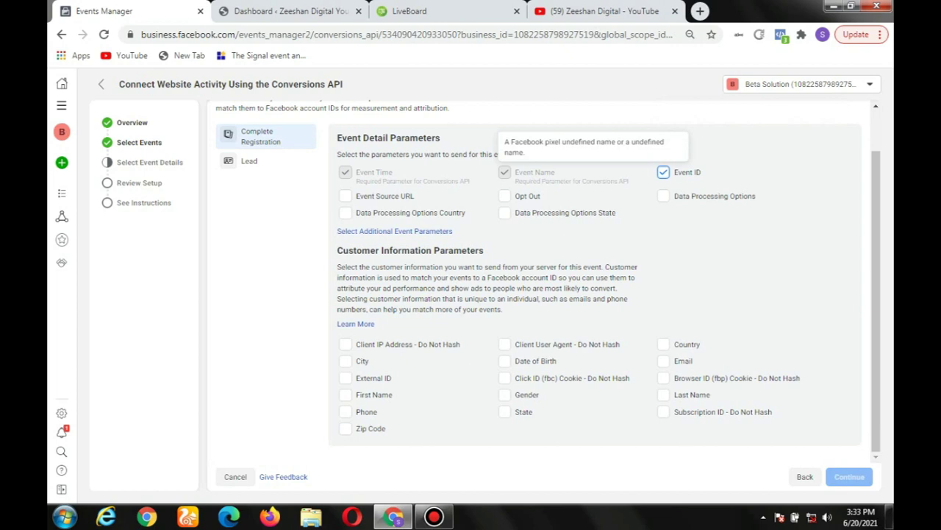
click(345, 196)
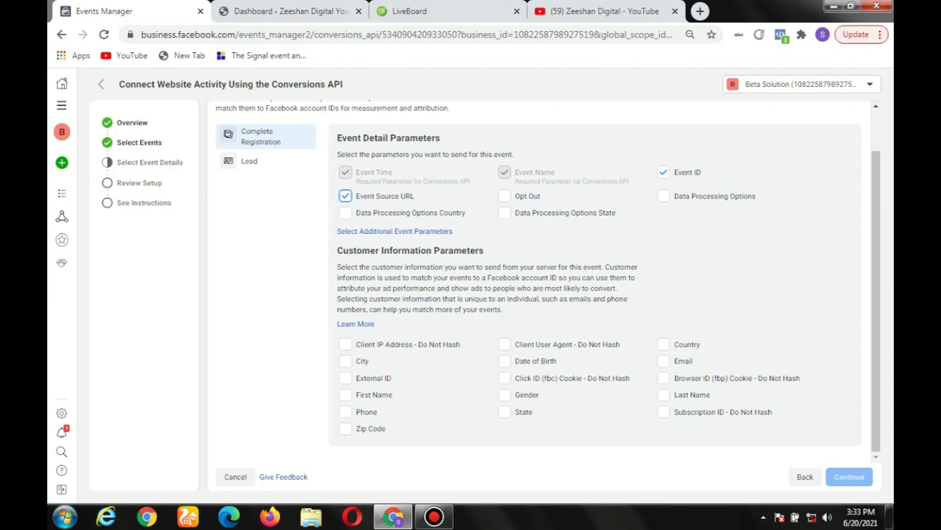
Select First Name, Phone and Country as customer information parameters for Complete Registration and continue to the setup review
mouse_move(366, 411)
mouse_move(374, 394)
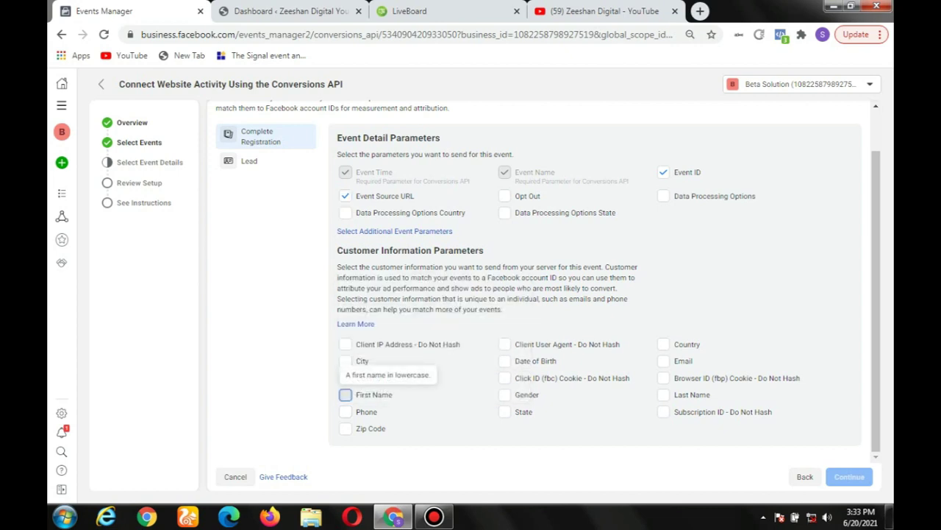
click(345, 395)
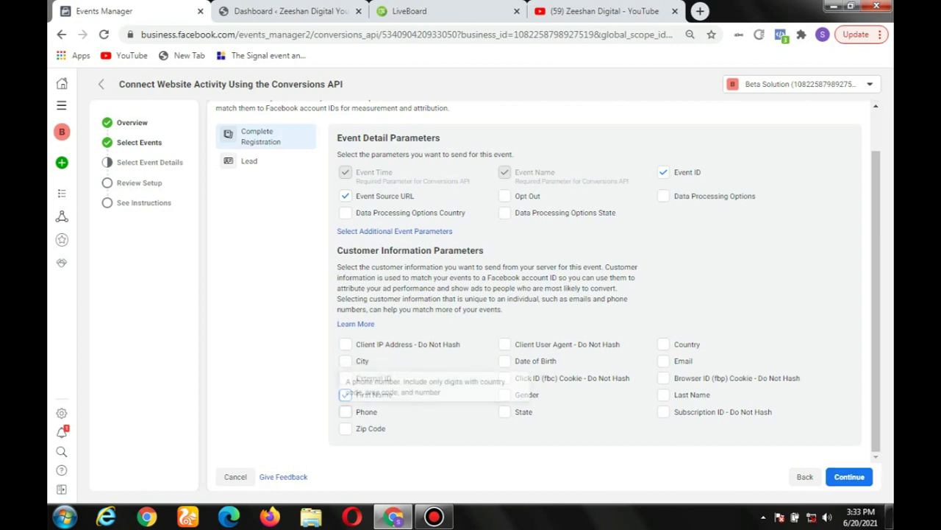
click(345, 411)
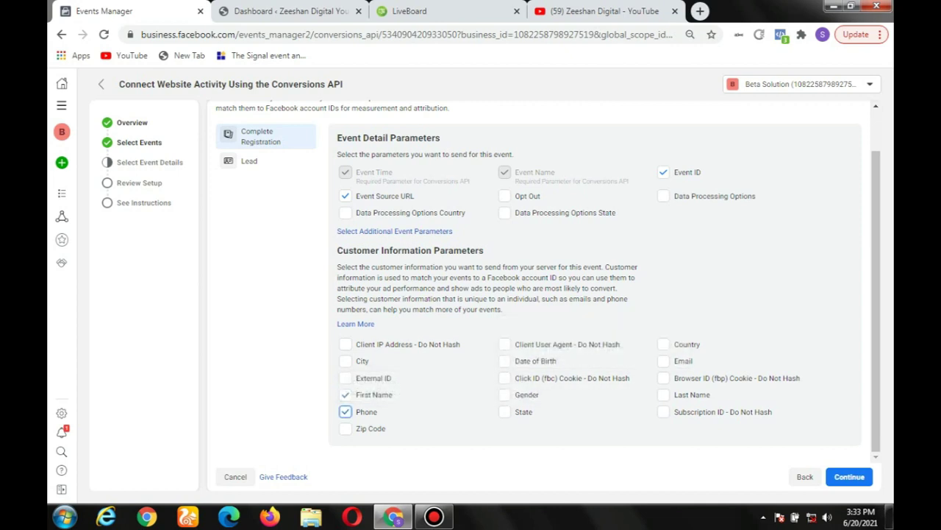
click(664, 344)
click(850, 476)
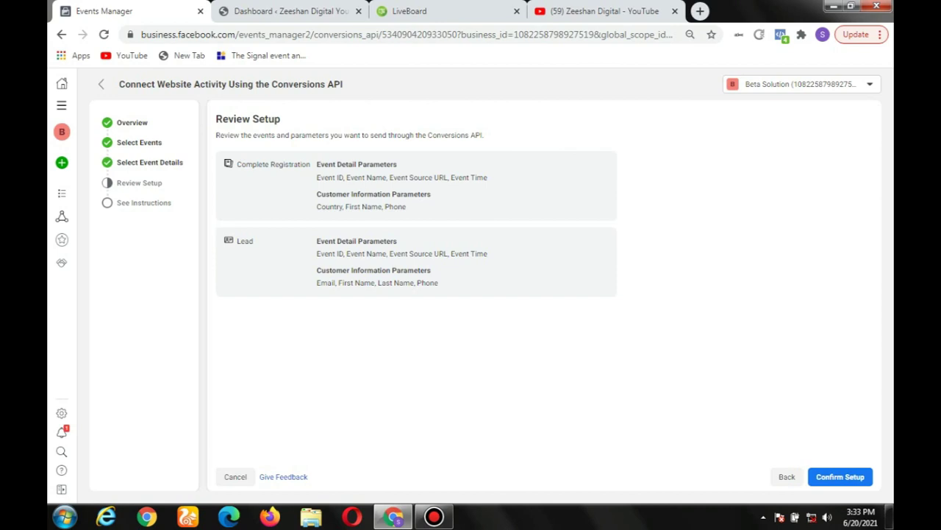
Confirm the Conversions API setup, replacing the previous one, and keep the current Windows color scheme with the option to be asked again
click(840, 476)
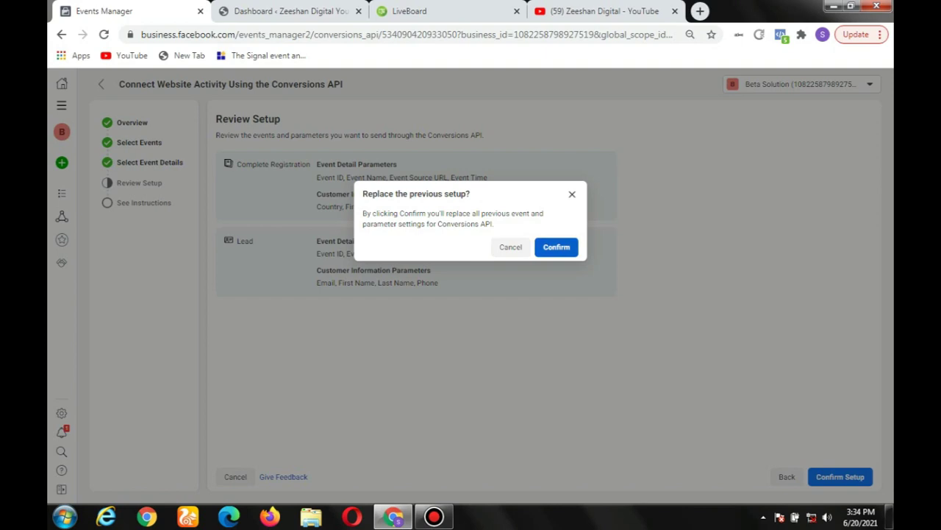
click(556, 246)
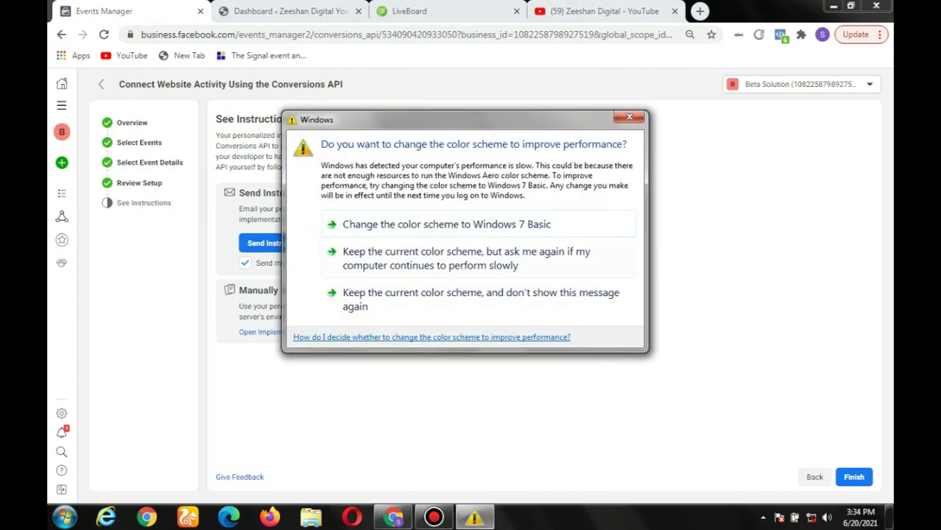
click(389, 257)
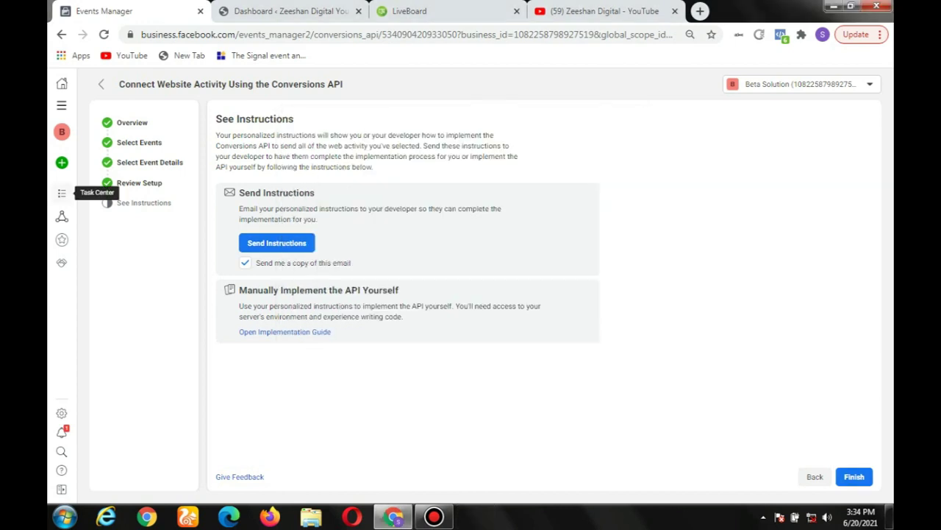
Preview the draft email with the implementation instructions for the developer, then close it without sending
click(276, 242)
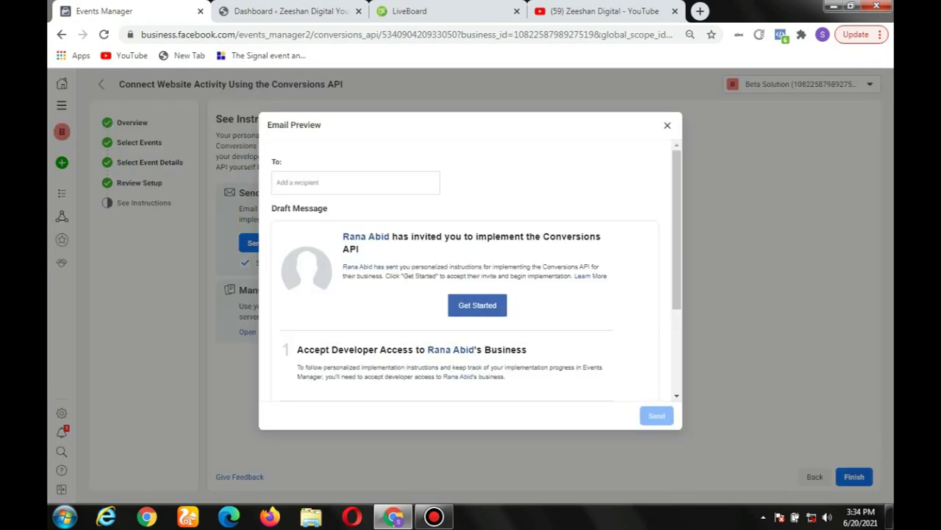
scroll(471, 272, down, 2)
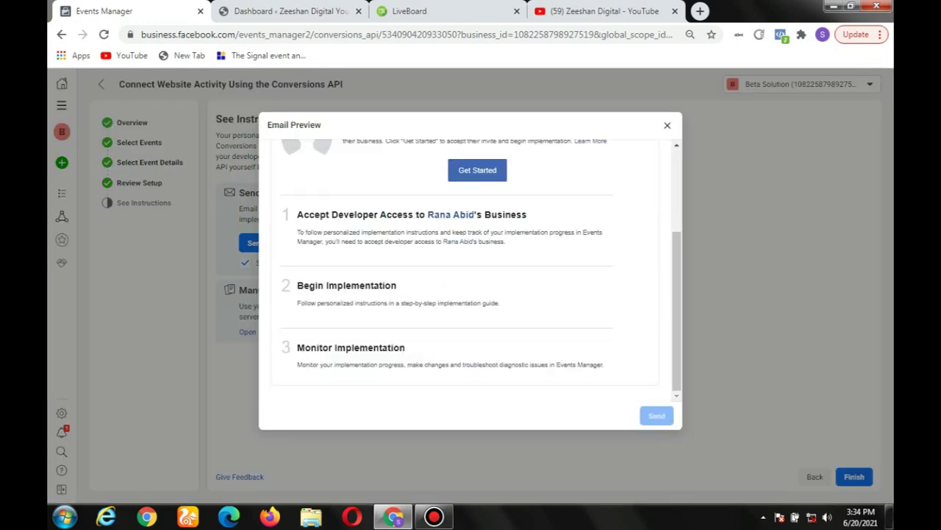
scroll(471, 272, up, 2)
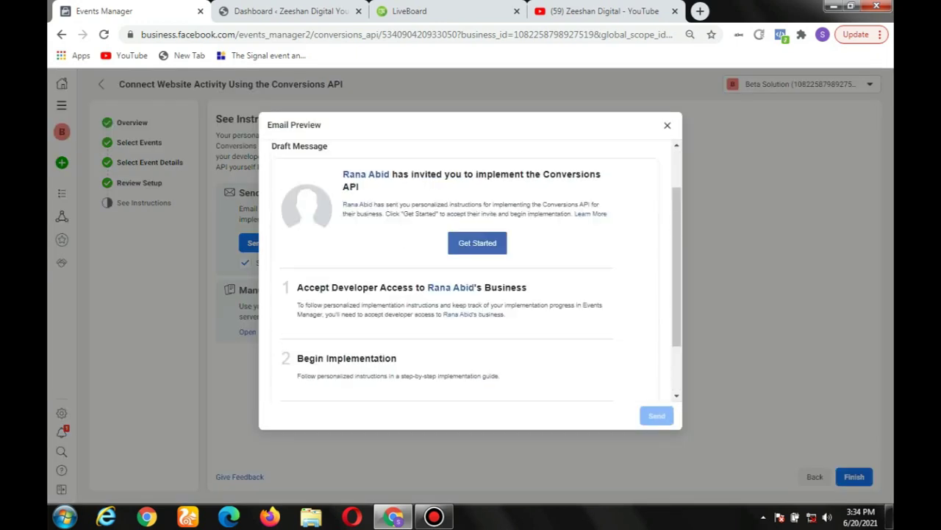
click(667, 125)
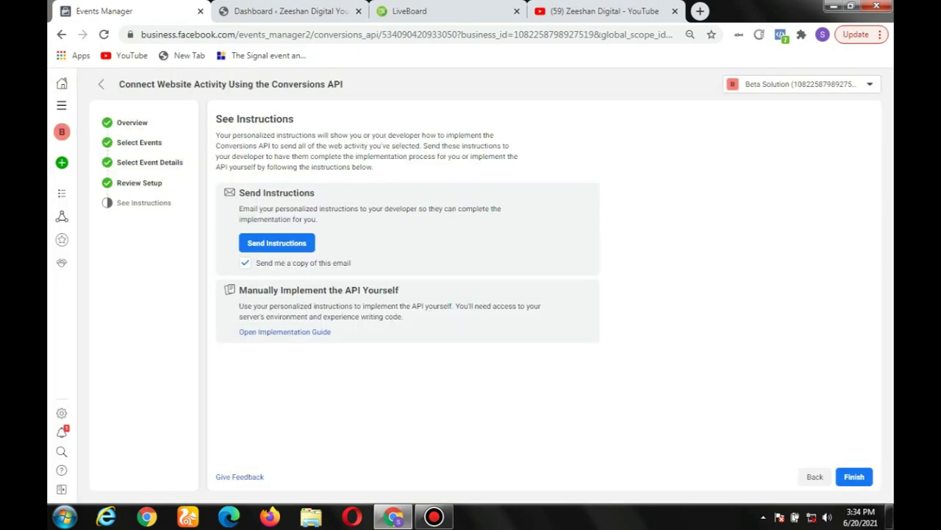
Finish the Conversions API setup for the pixel and switch to the site's WordPress dashboard
click(854, 476)
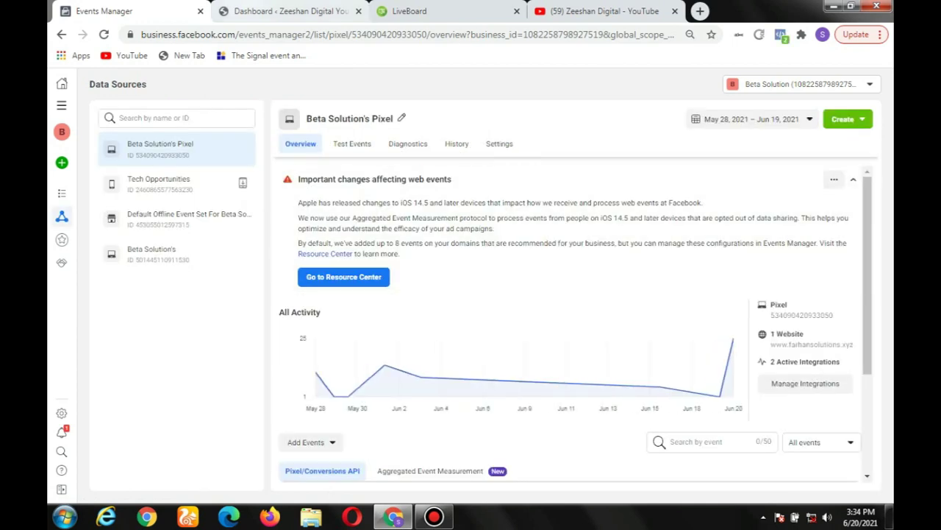
key(ctrl+Tab)
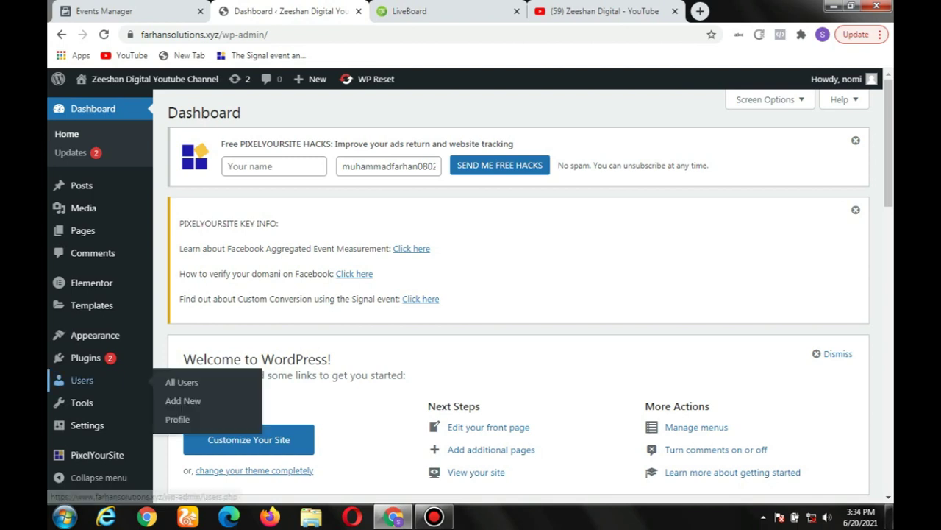
mouse_move(87, 425)
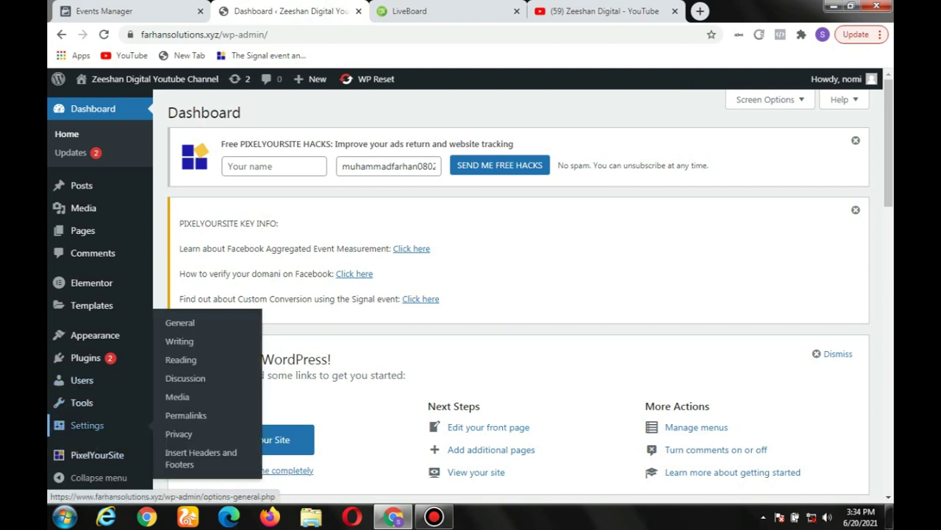
mouse_move(97, 454)
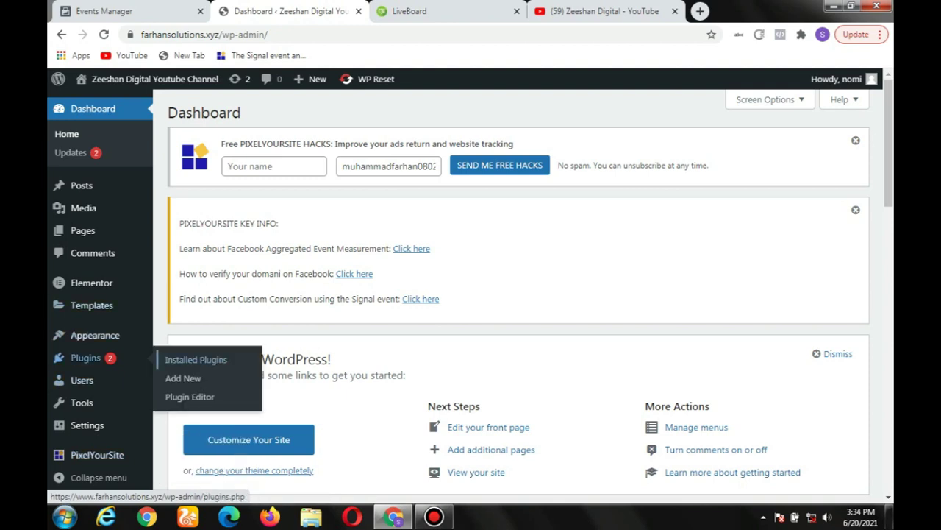
Open the list of installed WordPress plugins and check it for PixelYourSite
click(85, 357)
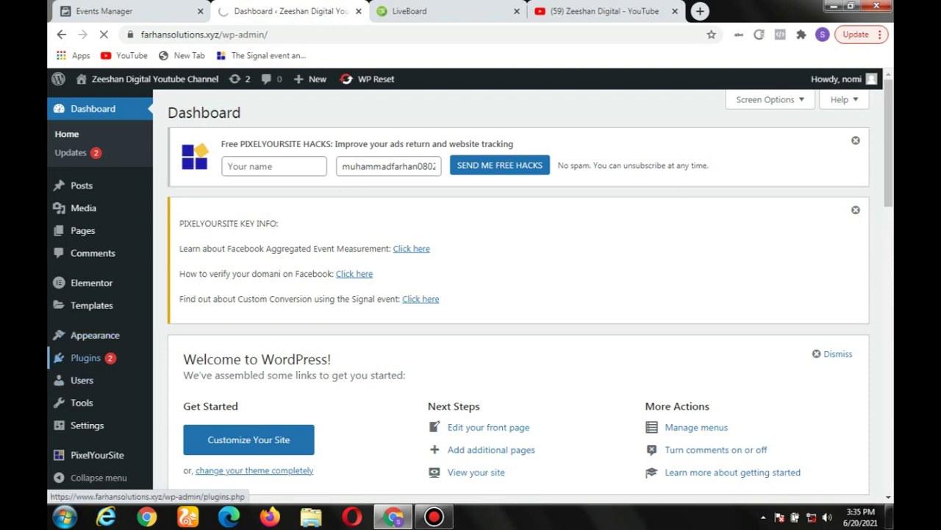
mouse_move(85, 357)
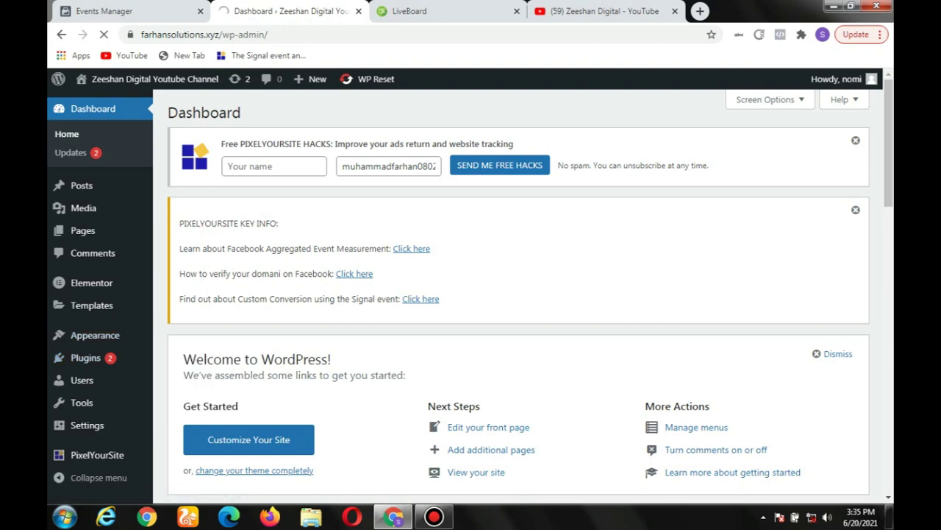
scroll(519, 295, down, 5)
scroll(518, 294, up, 5)
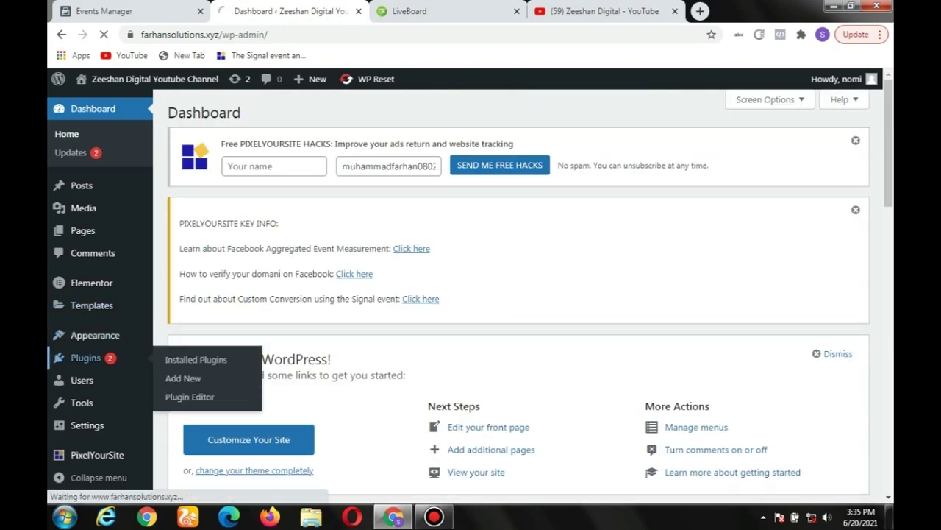
click(195, 359)
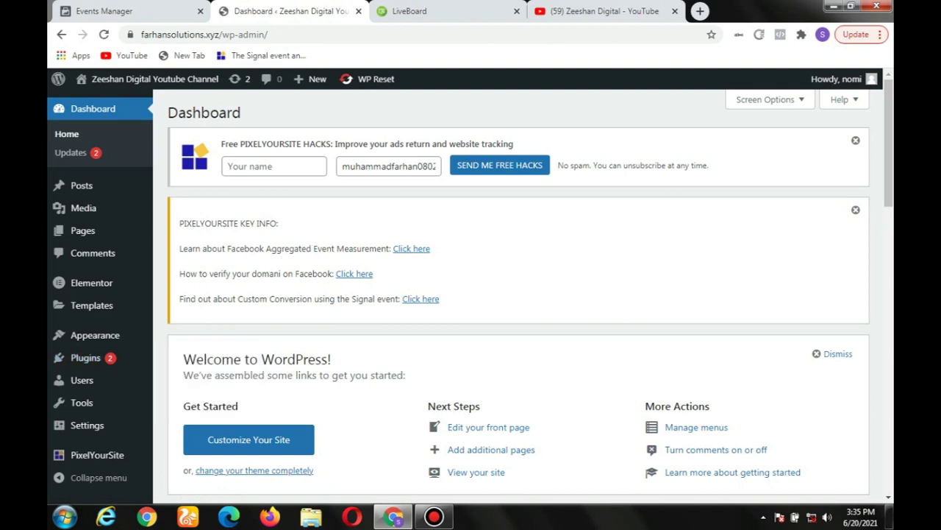
scroll(518, 294, down, 5)
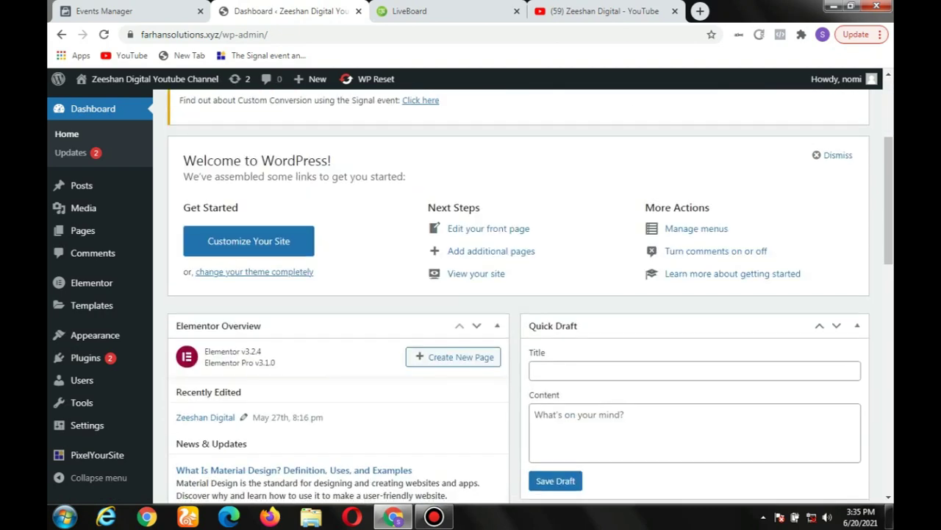
click(85, 357)
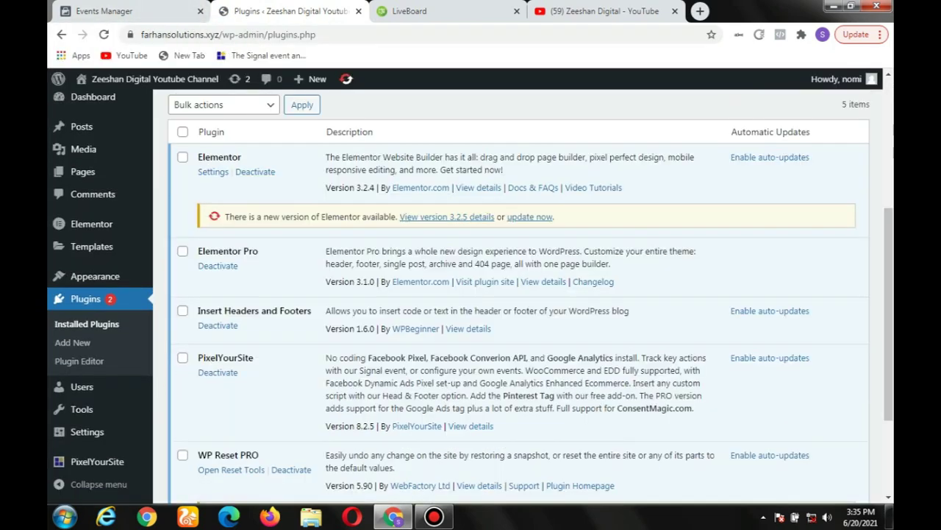
scroll(515, 294, down, 1)
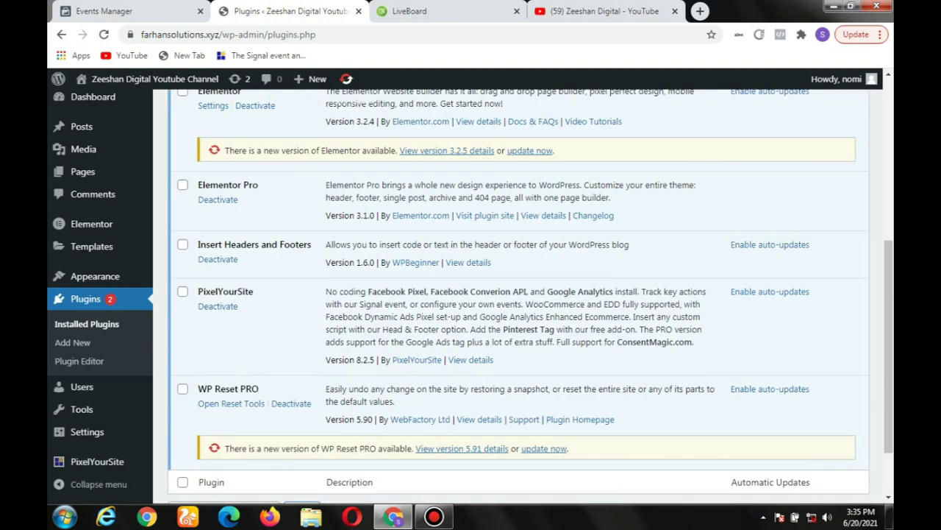
scroll(515, 295, up, 5)
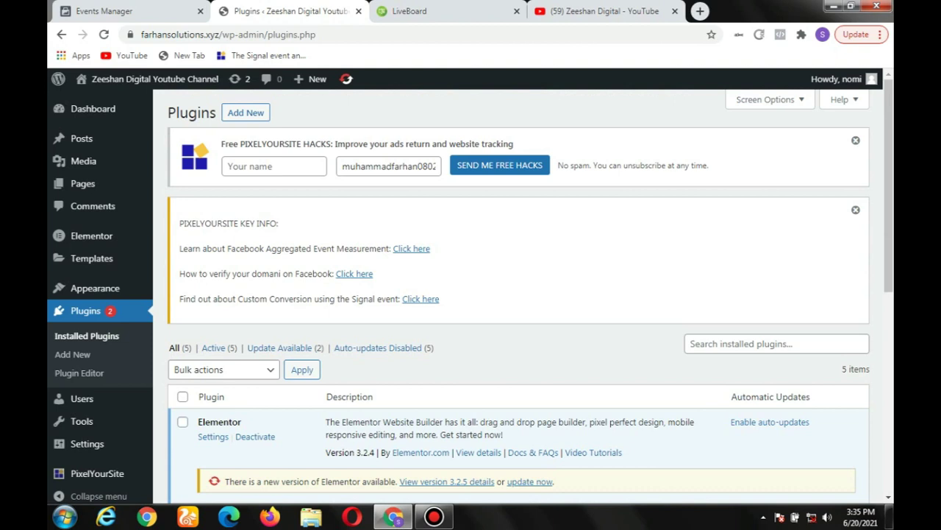
Search for "pixelyoursite" among the plugins available to add and look through the results
click(246, 112)
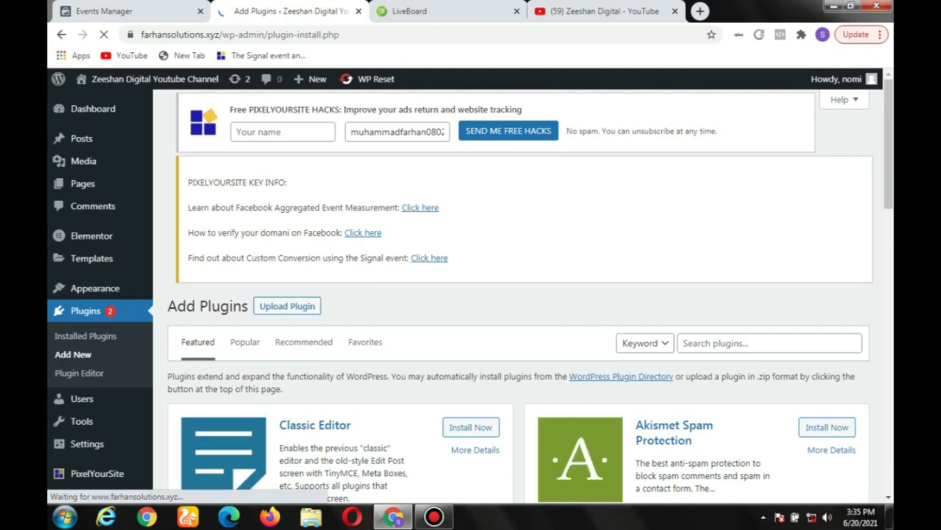
scroll(515, 294, down, 3)
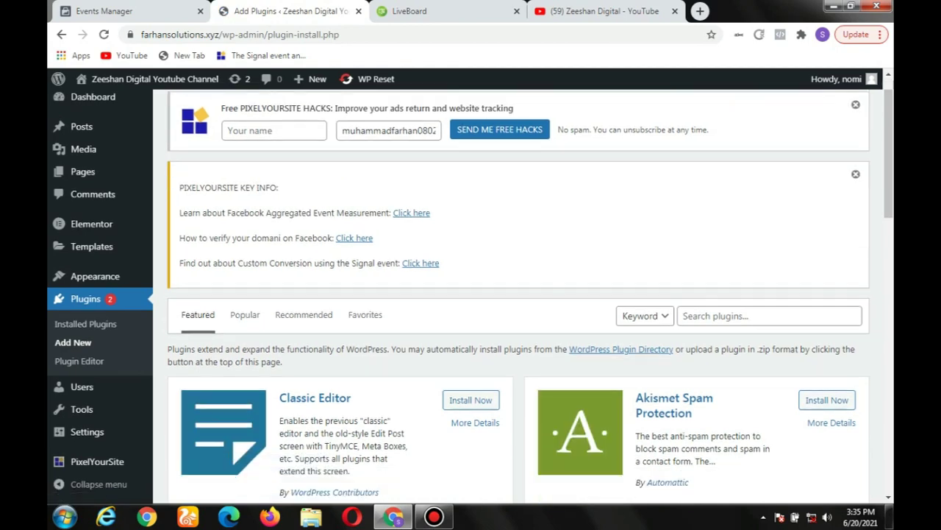
click(736, 153)
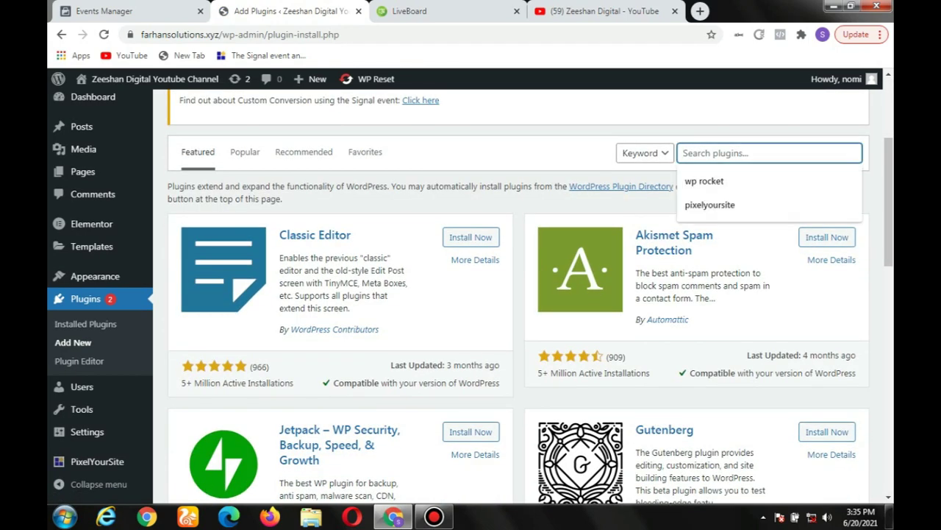
key(Down)
key(Down)
key(Return)
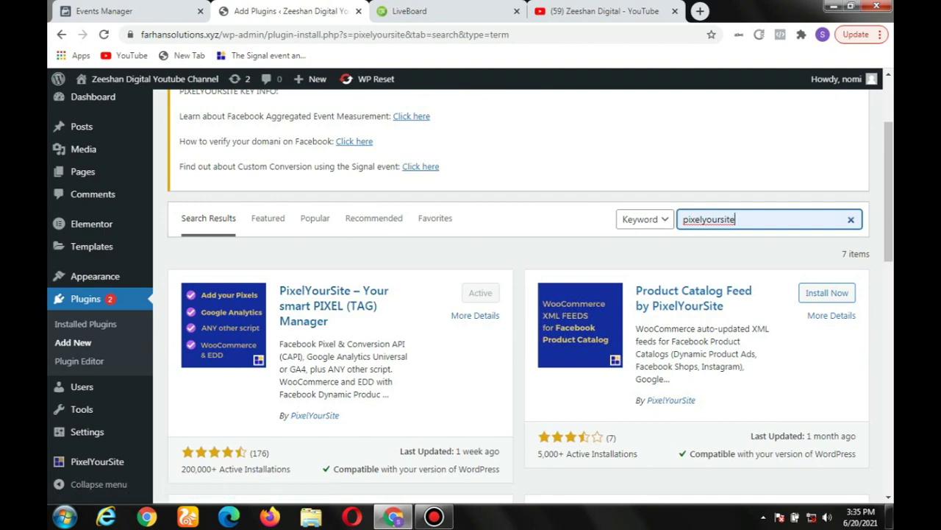
scroll(96, 448, down, 2)
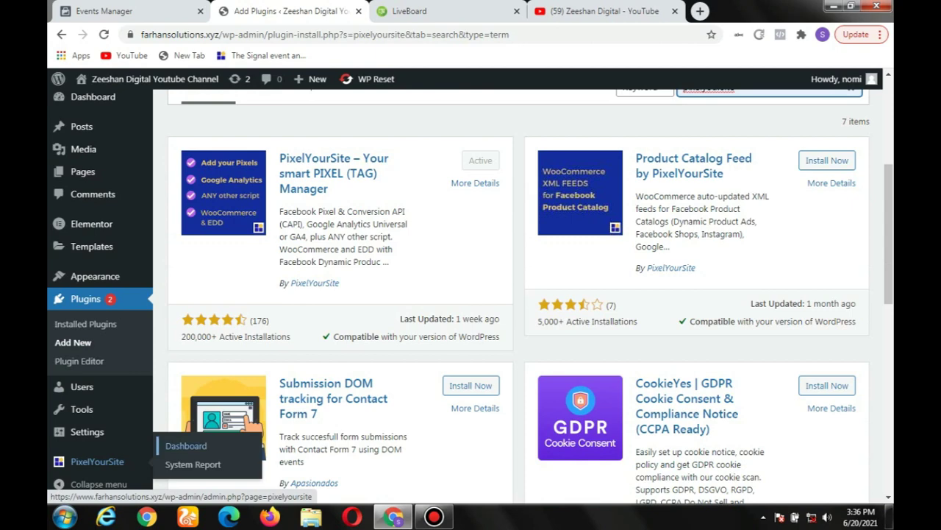
Open the PixelYourSite dashboard and expand the Facebook Pixel settings containing the pixel ID, Conversion API token and test event code
click(97, 462)
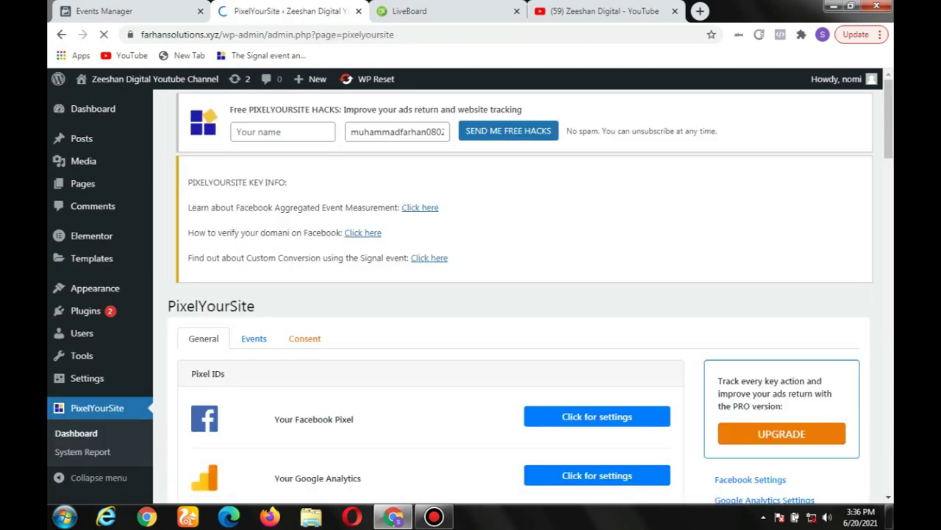
scroll(519, 294, down, 3)
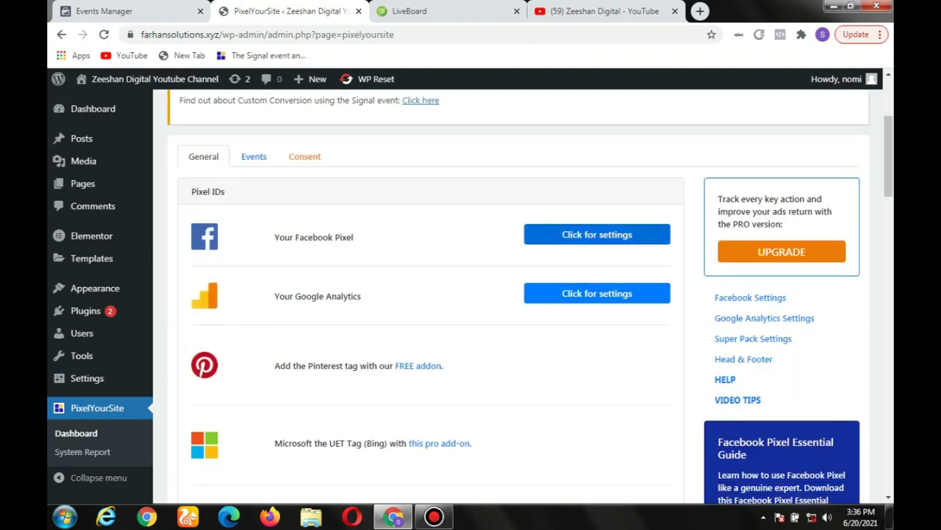
click(597, 233)
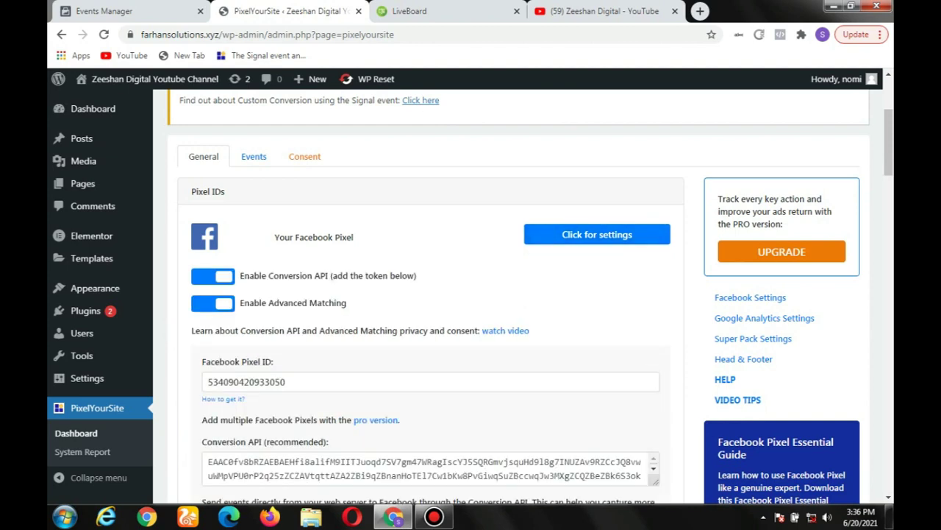
scroll(470, 294, down, 1)
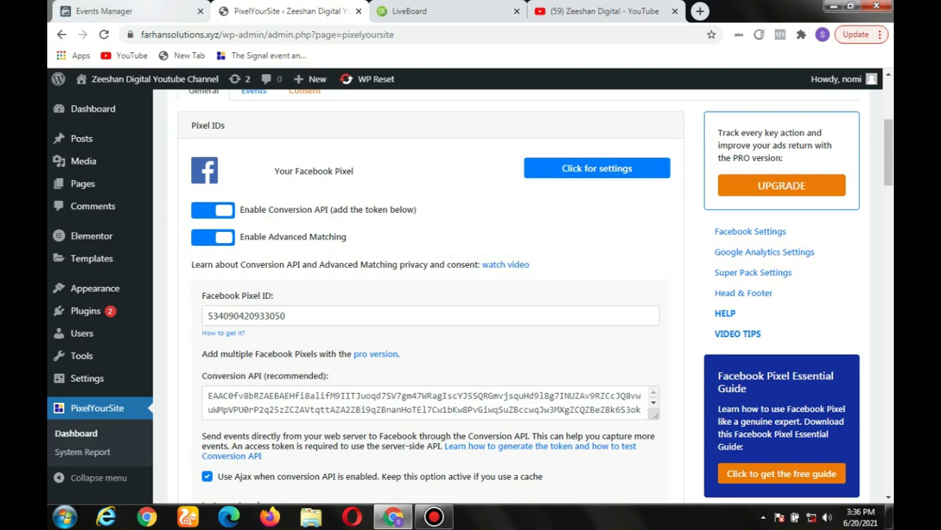
key(ctrl+shift+Tab)
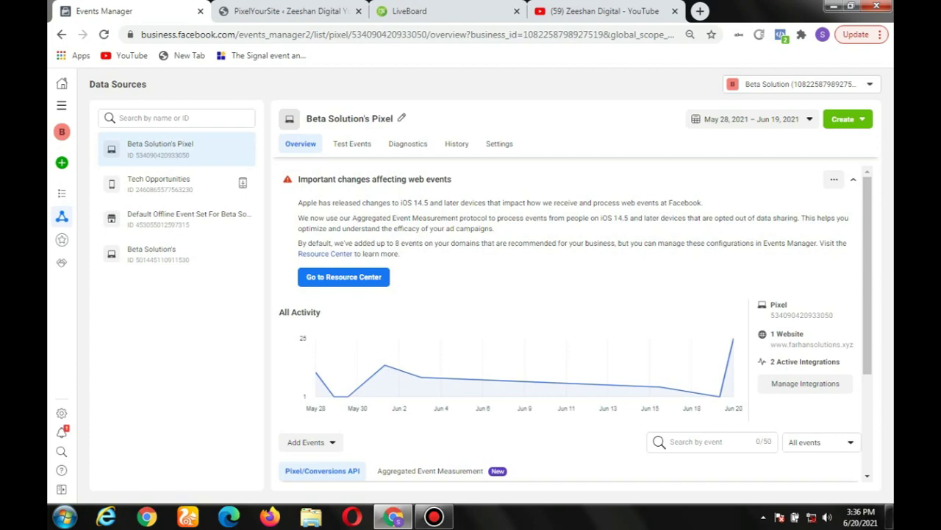
key(ctrl+Tab)
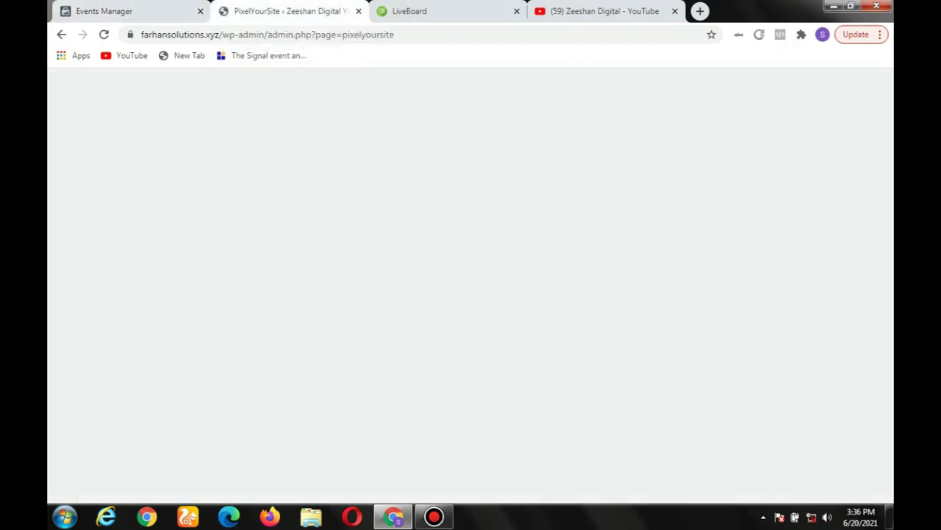
scroll(471, 295, down, 3)
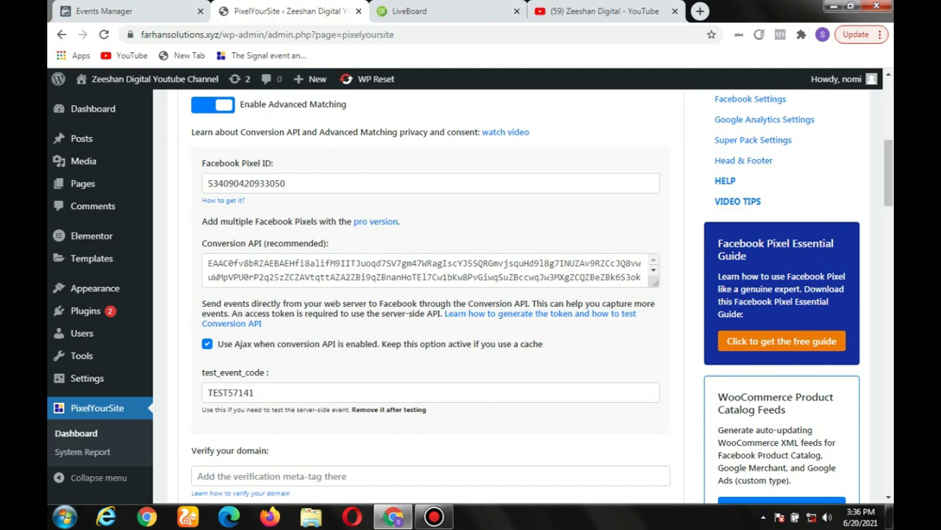
Switch to Events Manager, generate a Conversions API access token in the pixel's settings, and copy it to the clipboard
key(ctrl+shift+Tab)
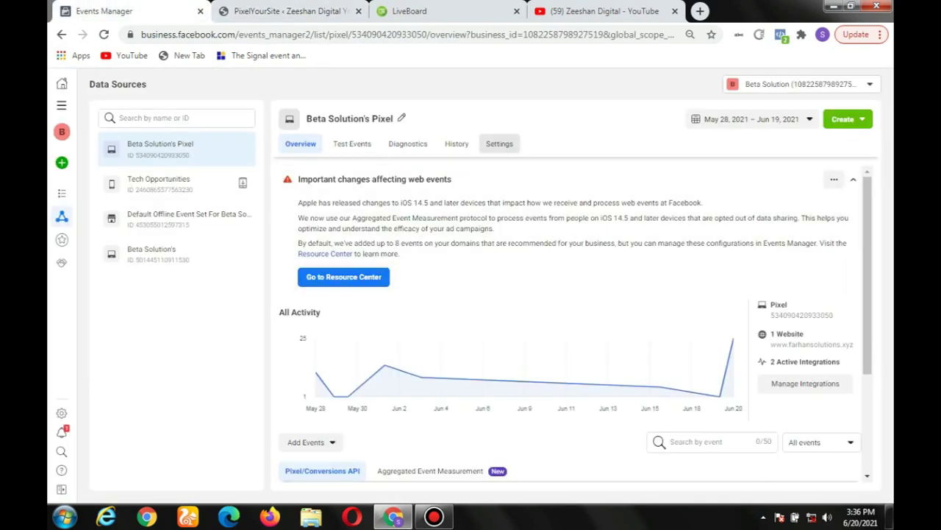
click(499, 144)
scroll(570, 321, down, 7)
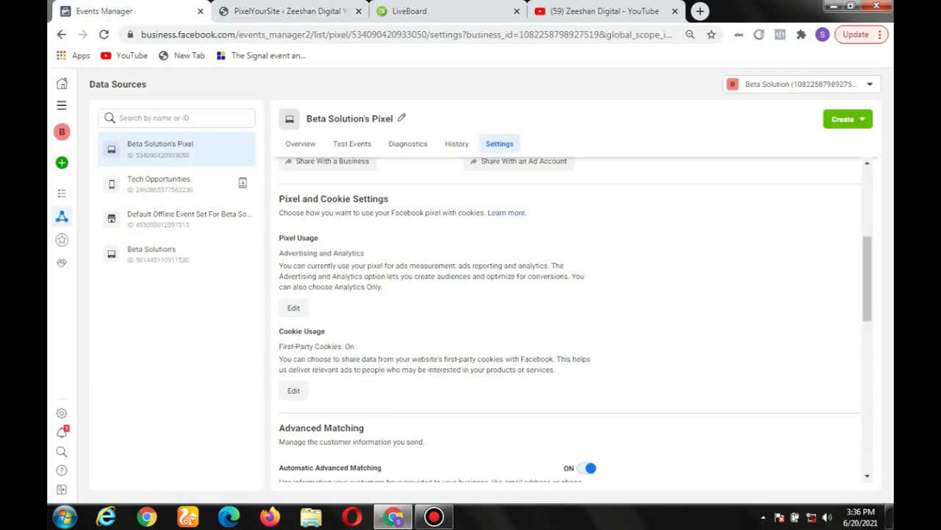
scroll(570, 321, down, 3)
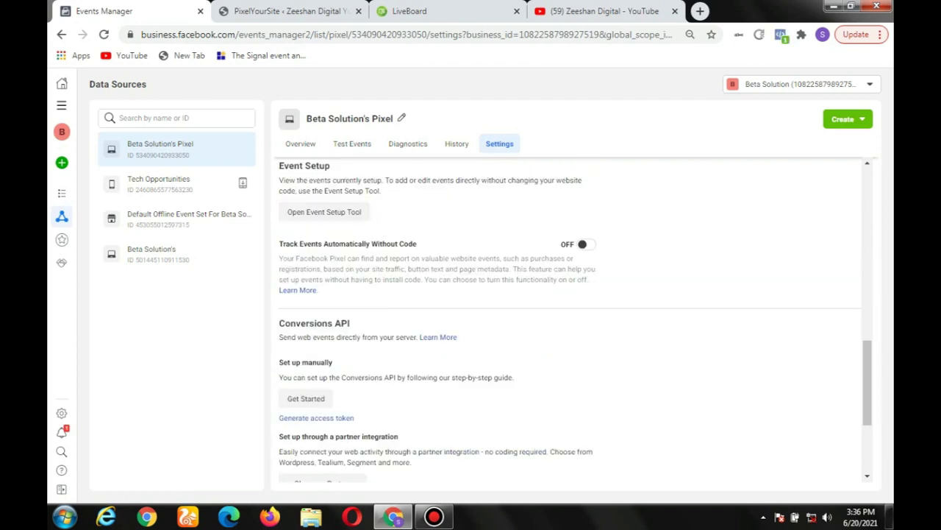
scroll(575, 320, down, 3)
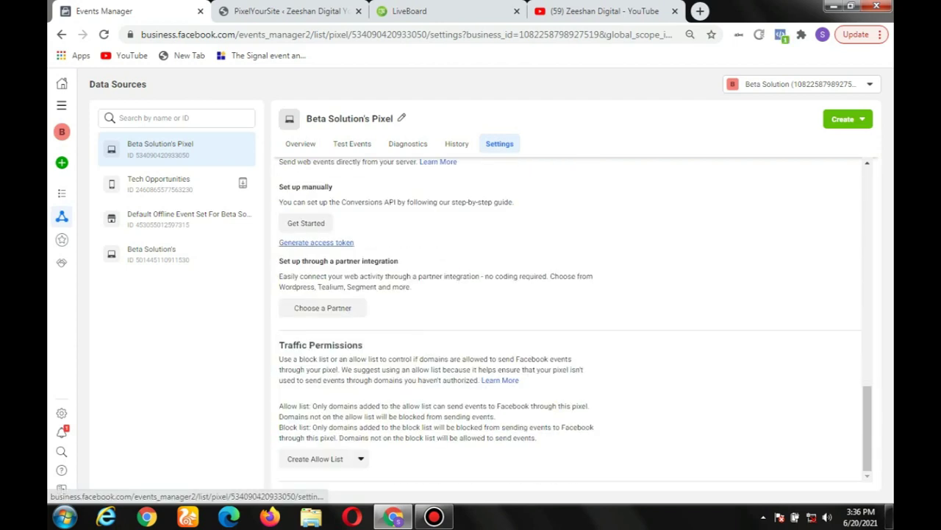
click(316, 242)
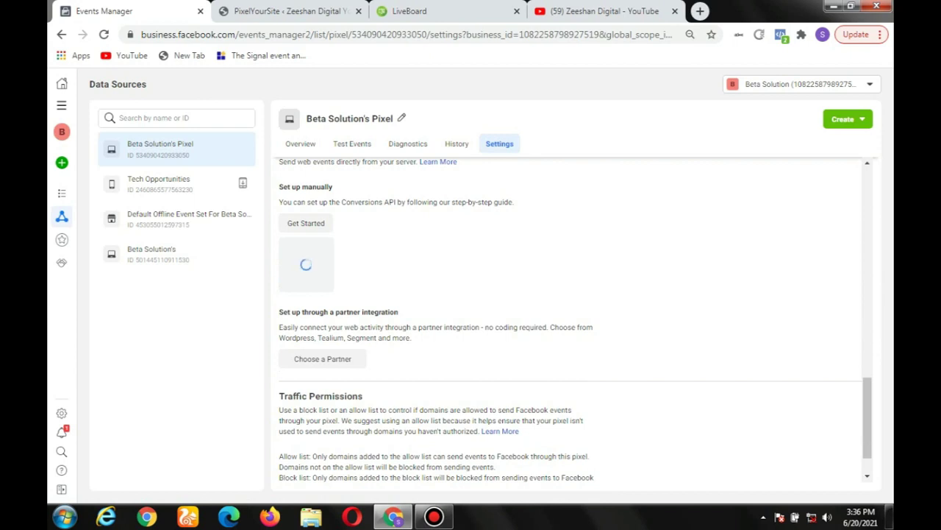
click(400, 292)
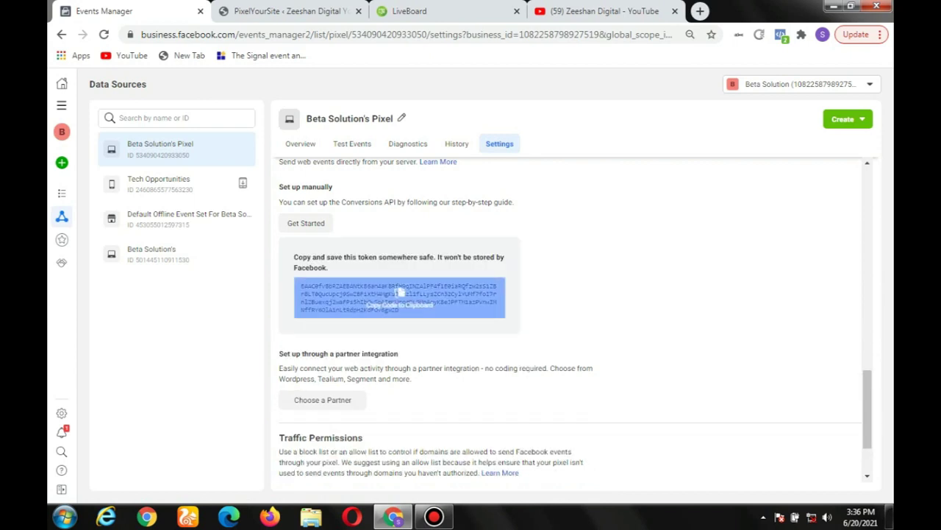
click(400, 292)
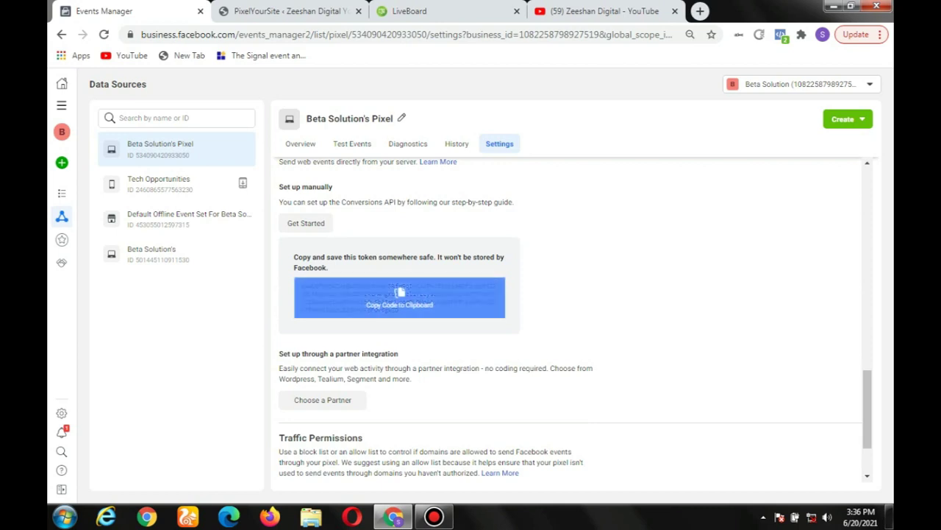
Replace the Conversion API token in PixelYourSite's Facebook Pixel settings with the copied access token
click(291, 11)
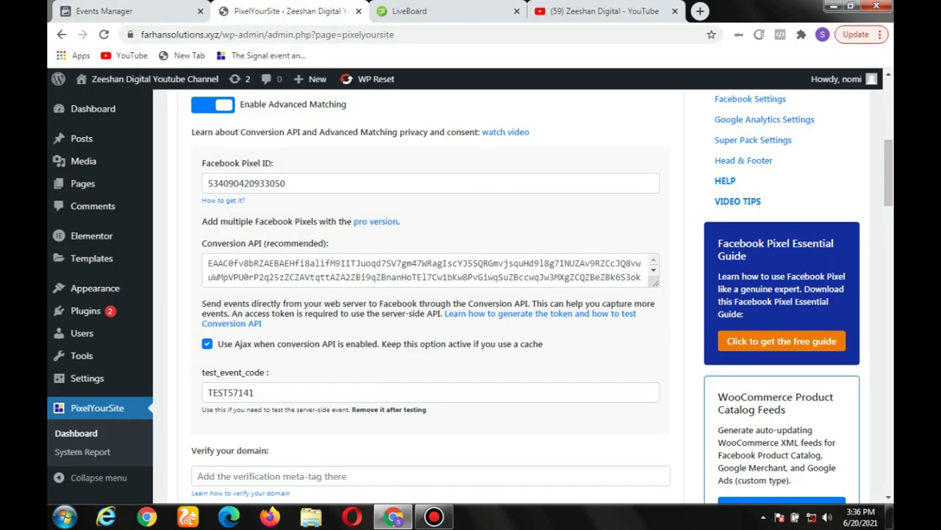
drag(208, 263, 647, 286)
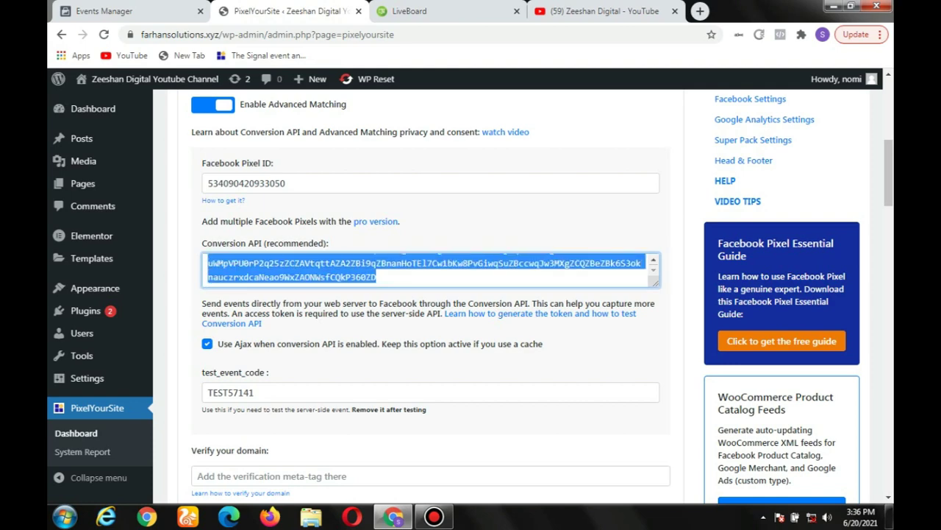
key(ctrl+v)
Save the PixelYourSite settings with the Facebook Pixel's Conversion API configuration
scroll(470, 294, down, 1)
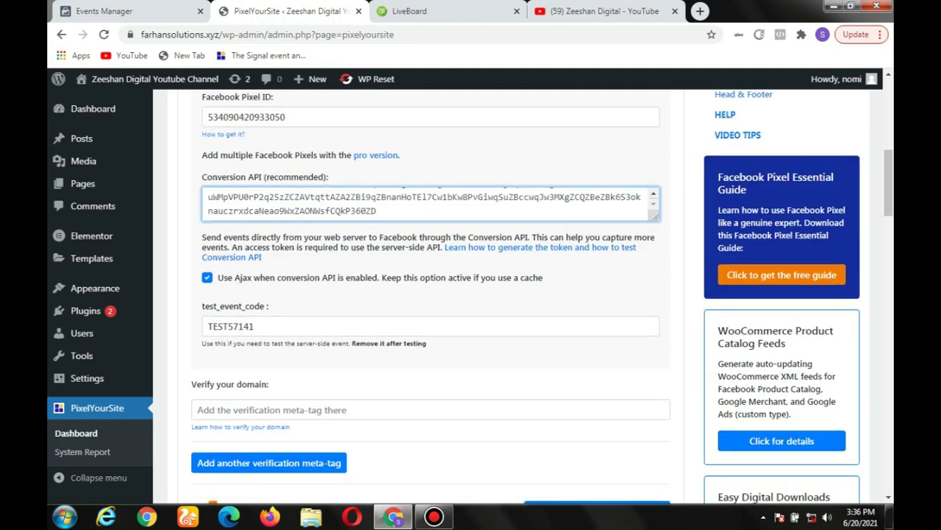
scroll(471, 295, up, 1)
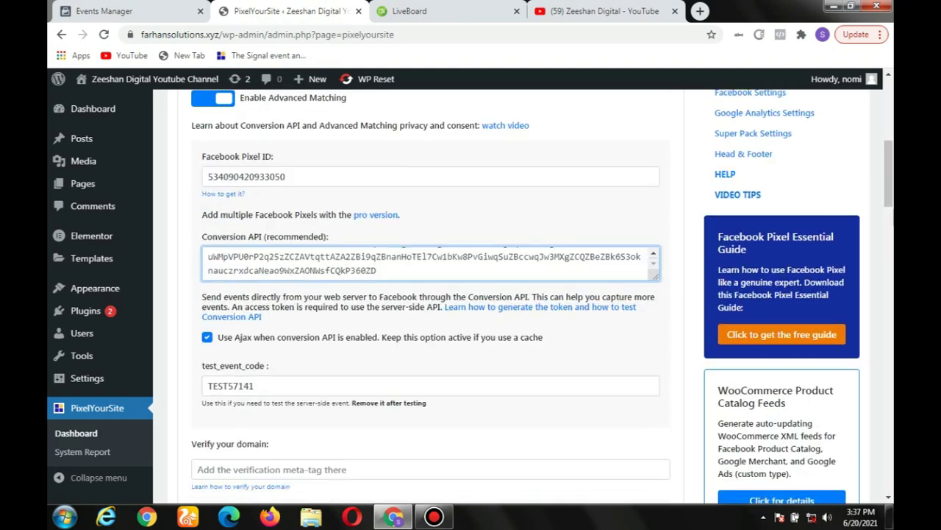
scroll(471, 294, down, 1)
scroll(470, 295, down, 15)
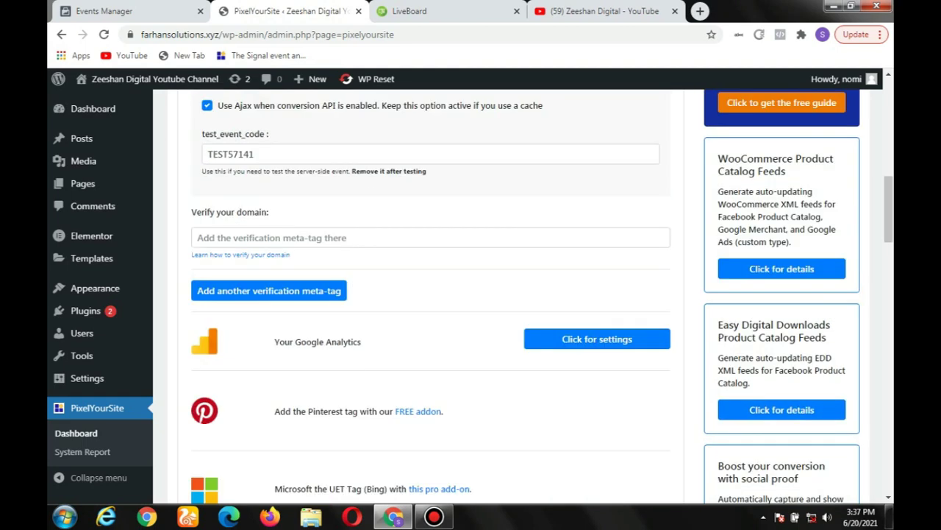
scroll(471, 294, down, 3)
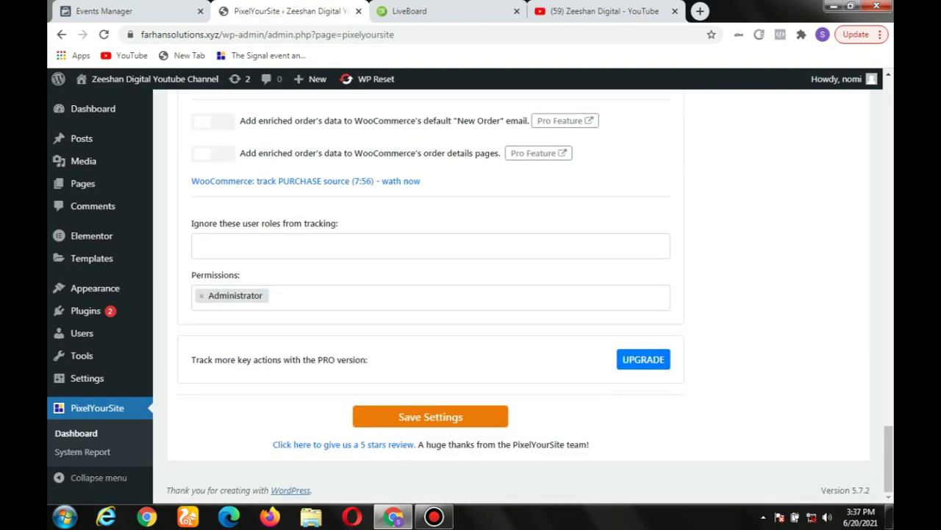
click(430, 416)
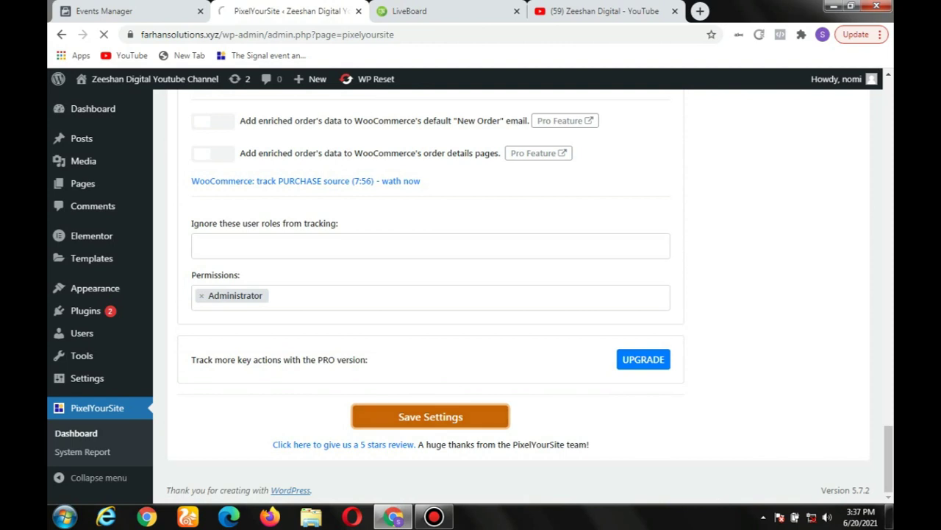